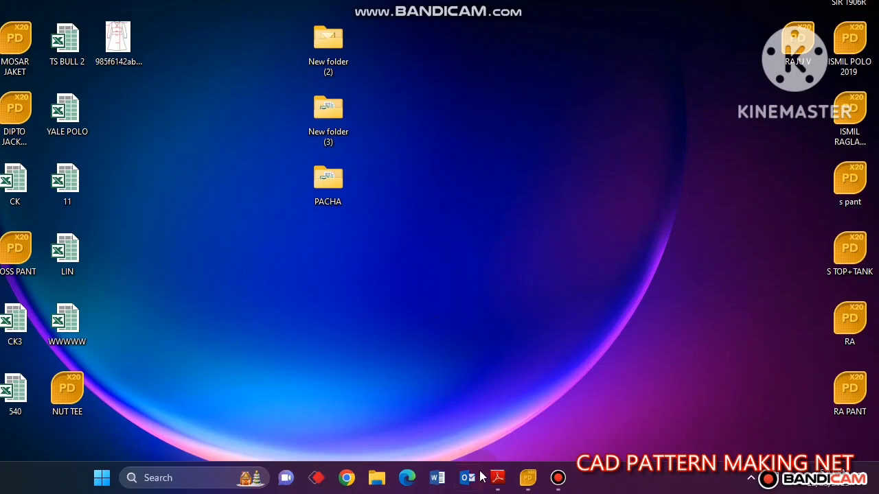
# Review the M–XXL size columns of the shorts spec sheet in Acrobat, then return to PatternDesigner.
pyautogui.click(497, 488)
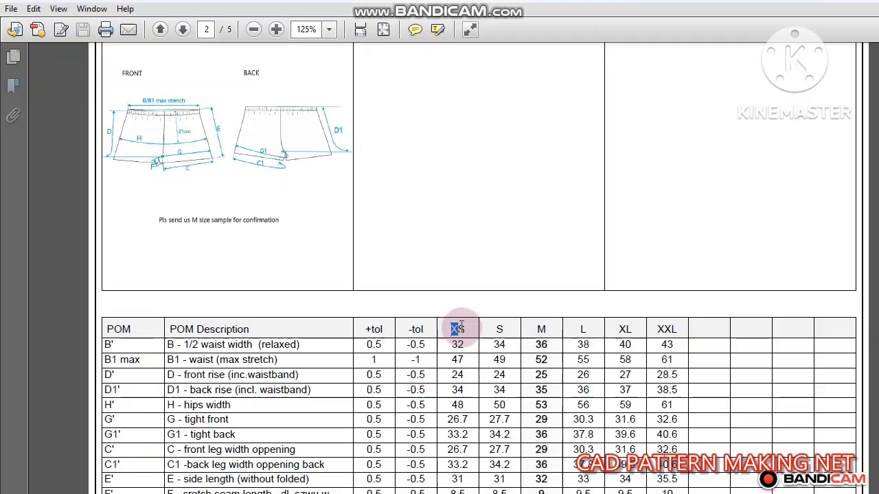
pyautogui.moveTo(540, 327); pyautogui.dragTo(690, 330)
pyautogui.click(618, 328)
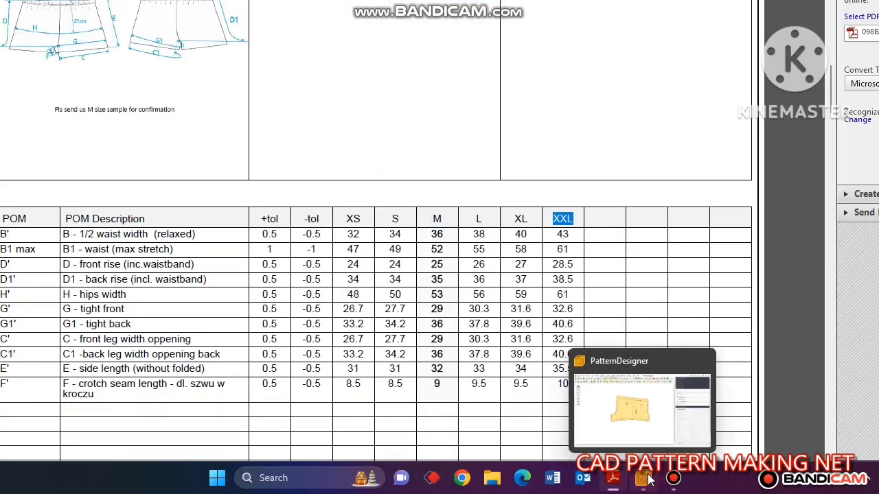
pyautogui.doubleClick(437, 219)
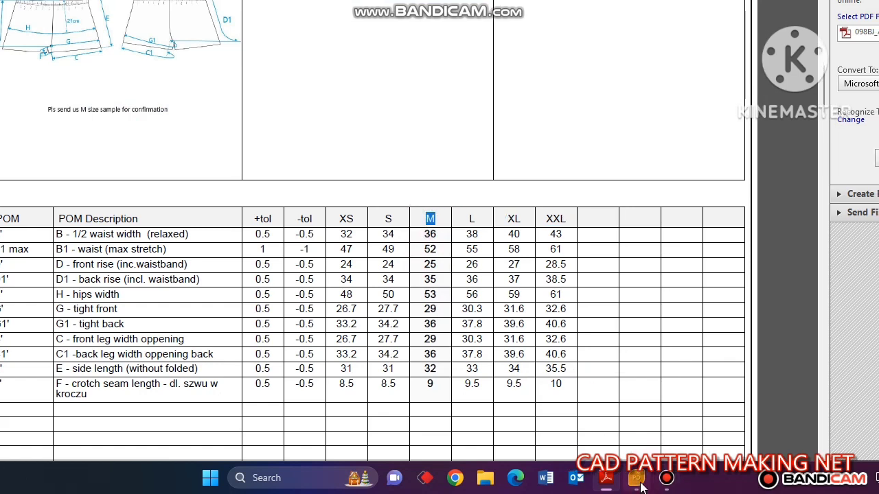
pyautogui.click(638, 481)
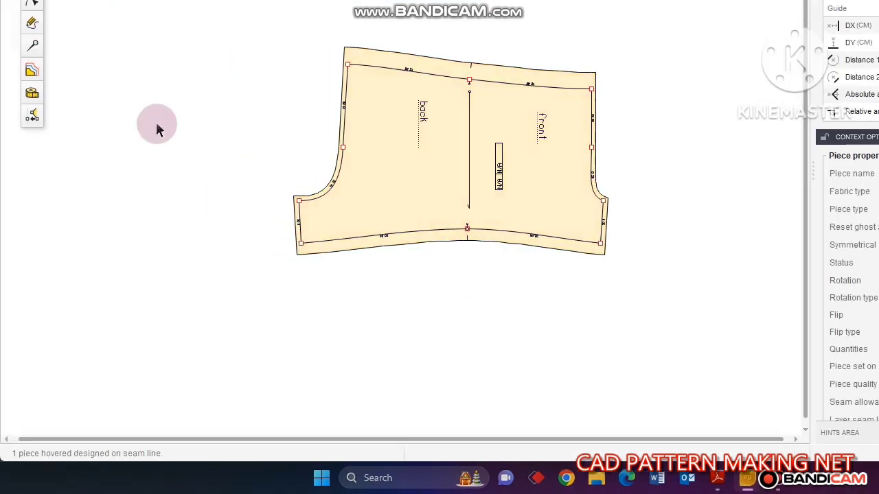
# Generate a grade size set 'XS S M L XL XXL' in the size set editor.
pyautogui.click(31, 194)
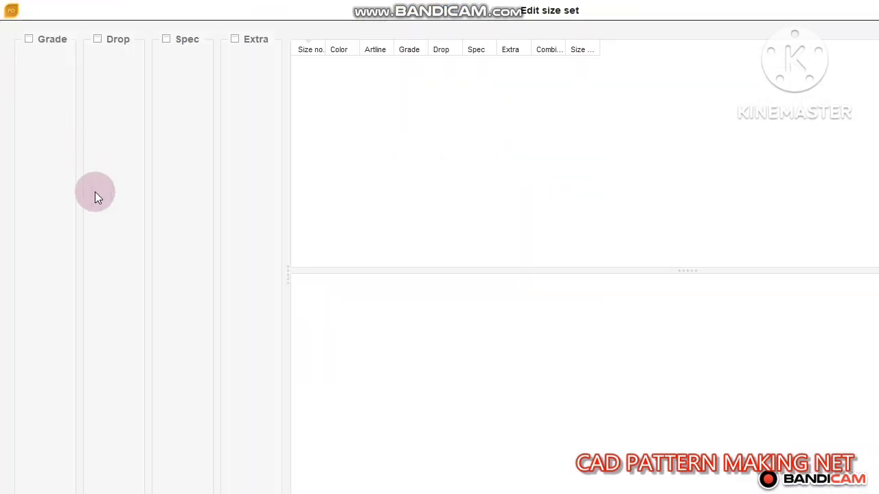
pyautogui.click(44, 435)
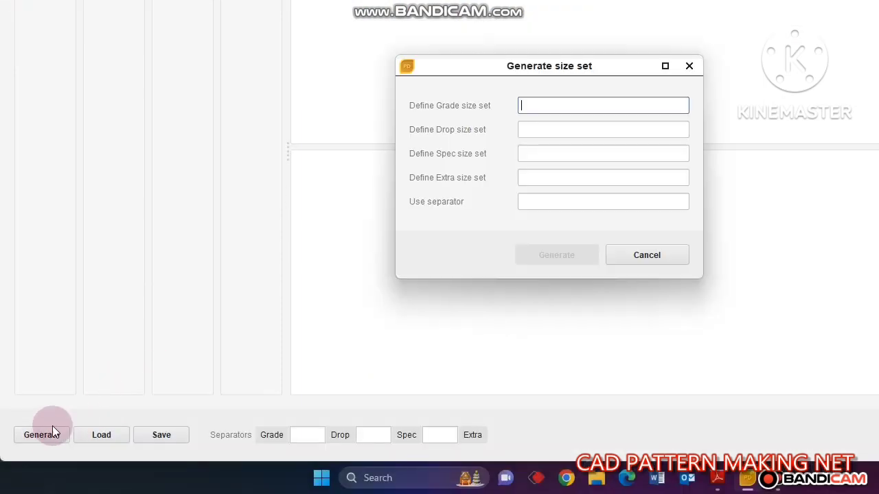
pyautogui.write('xs')
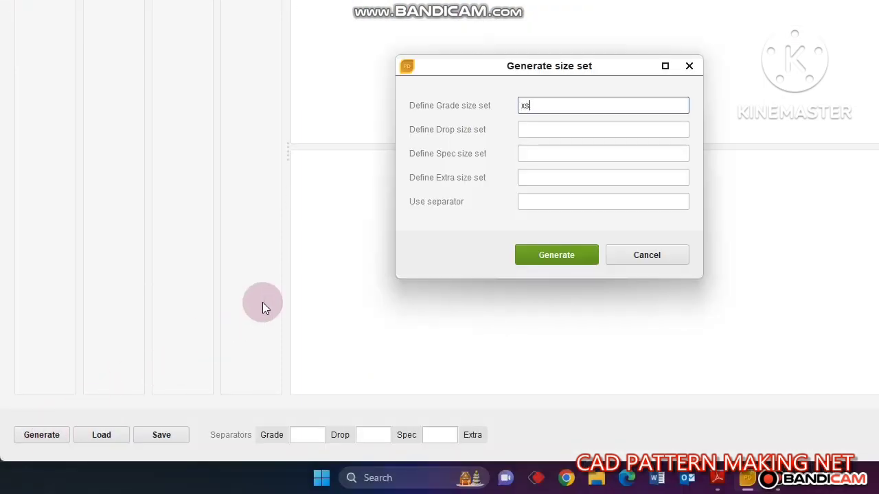
pyautogui.press('BackSpace')
pyautogui.press('BackSpace')
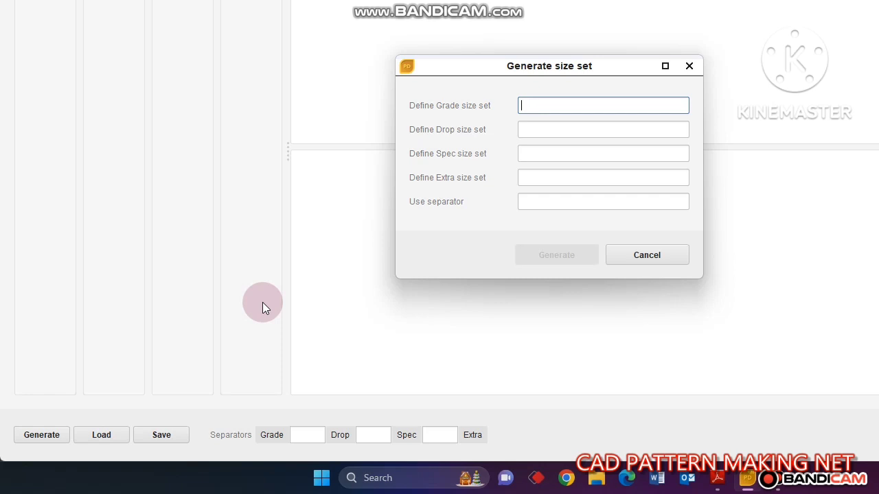
pyautogui.write('XS S M L XL XXL')
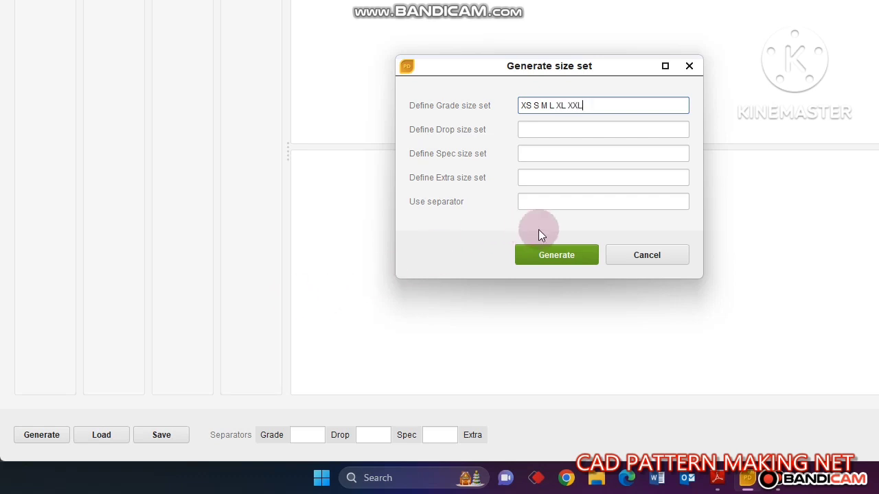
pyautogui.click(554, 253)
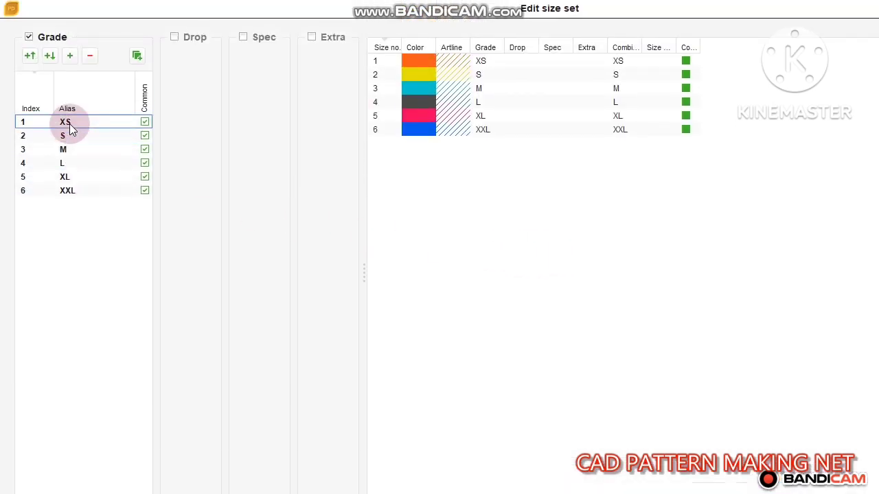
# Check the six generated size entries XS through XXL in the list.
pyautogui.click(67, 137)
pyautogui.click(65, 166)
pyautogui.click(69, 178)
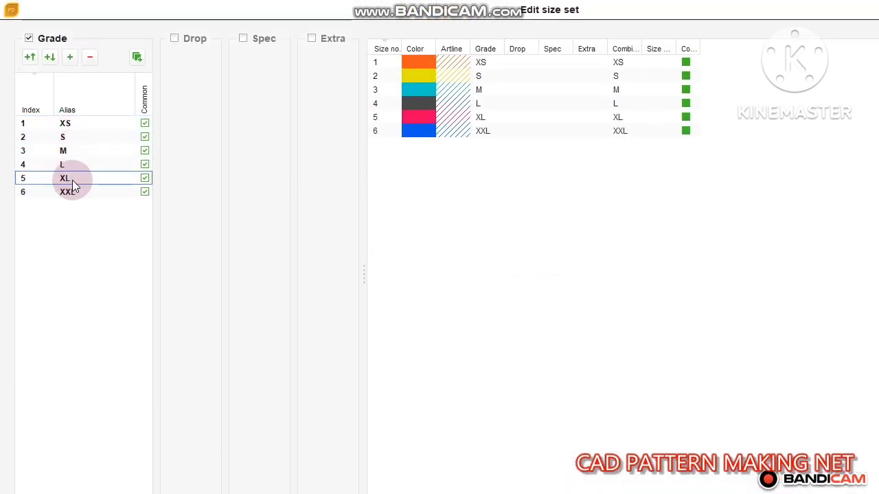
pyautogui.click(84, 192)
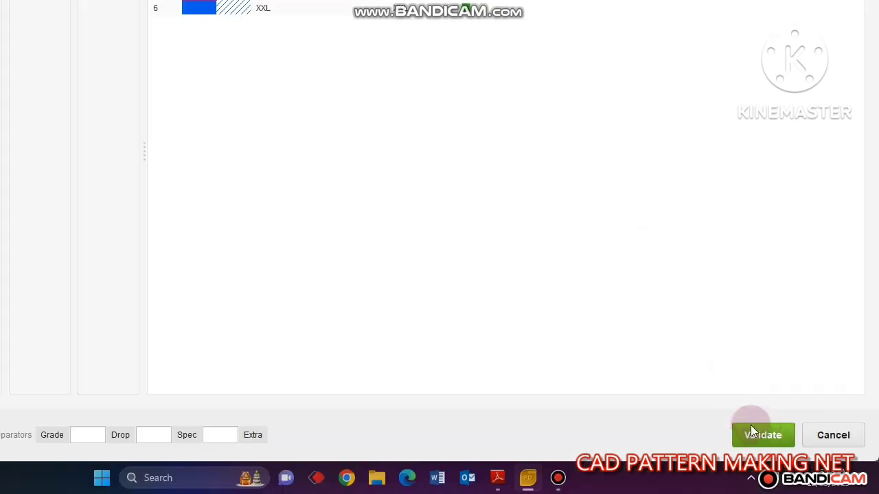
# Accept the new size set and preview the pattern at XL, then return to base size M.
pyautogui.click(762, 432)
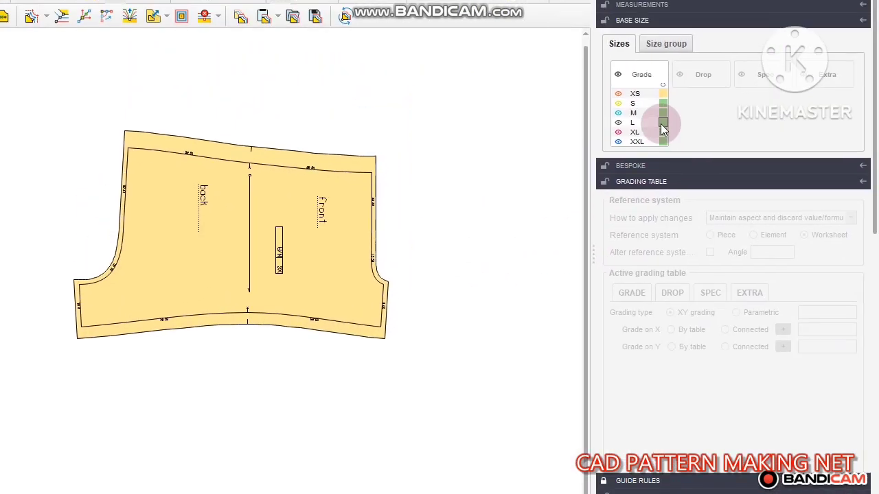
pyautogui.scroll(2, 322, 282)
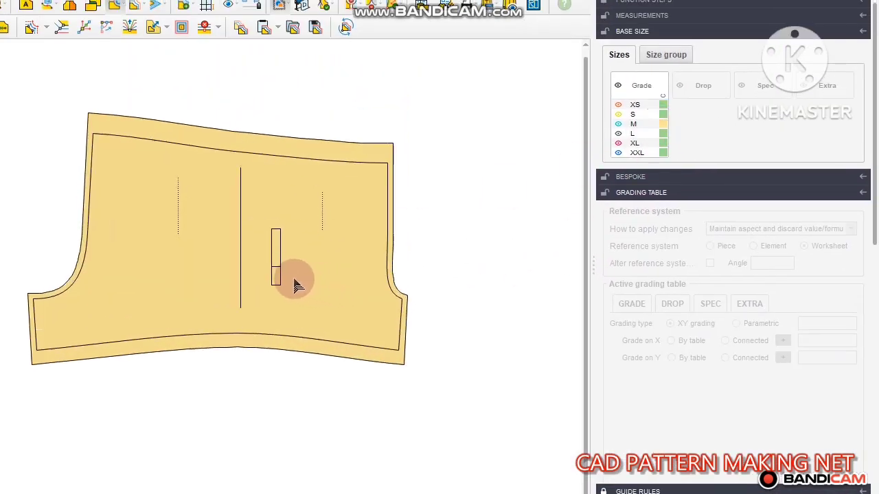
pyautogui.scroll(2, 285, 284)
pyautogui.scroll(2, 285, 288)
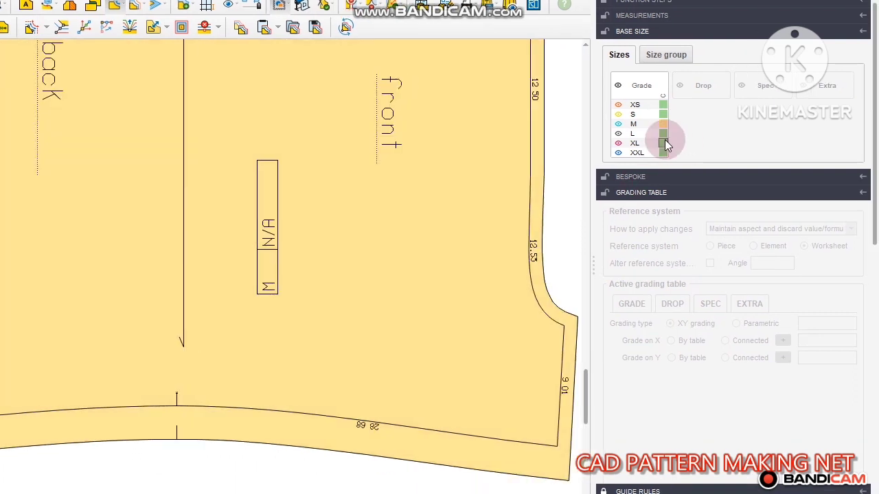
pyautogui.click(665, 143)
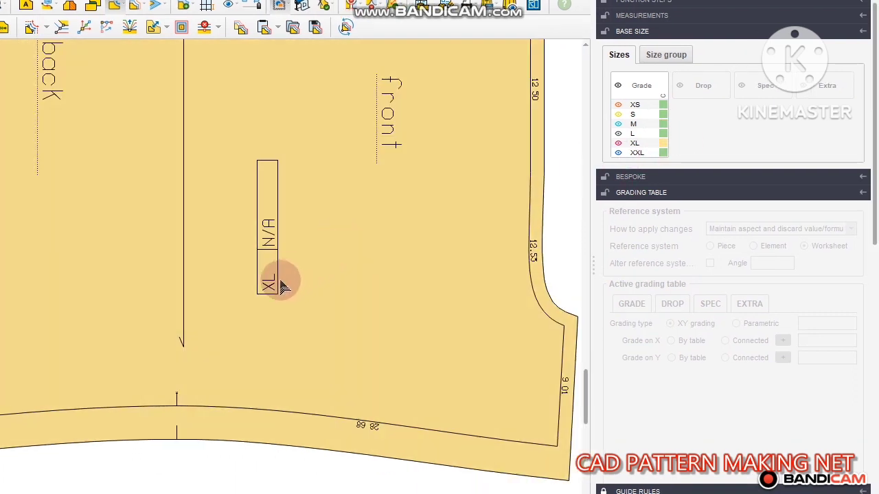
pyautogui.scroll(2, 281, 284)
pyautogui.scroll(2, 263, 297)
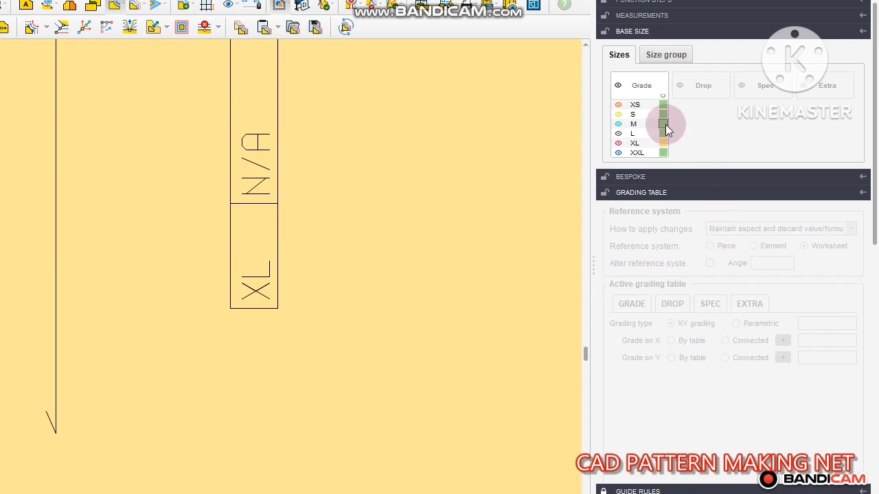
pyautogui.click(665, 124)
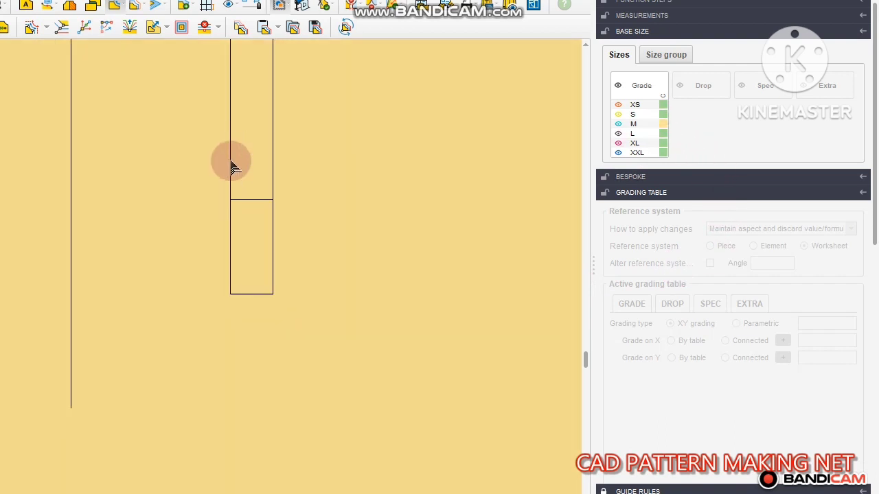
pyautogui.scroll(-2, 224, 288)
pyautogui.scroll(-2, 252, 230)
pyautogui.scroll(-2, 248, 216)
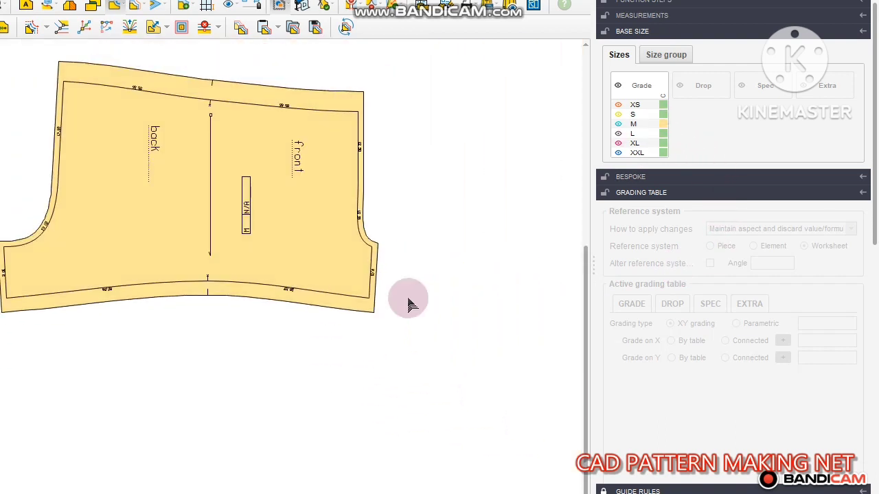
# Open the grading table for the front's upper corner point, then bring up the spec sheet.
pyautogui.click(31, 119)
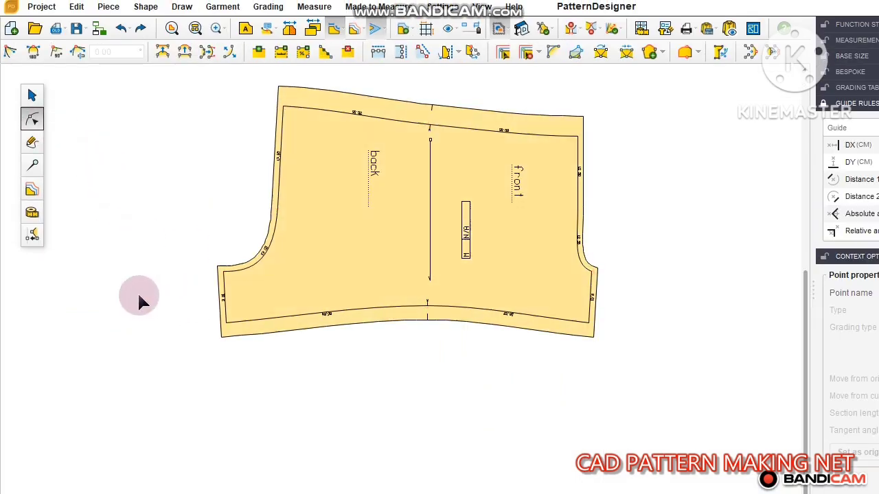
pyautogui.click(32, 189)
pyautogui.click(405, 240)
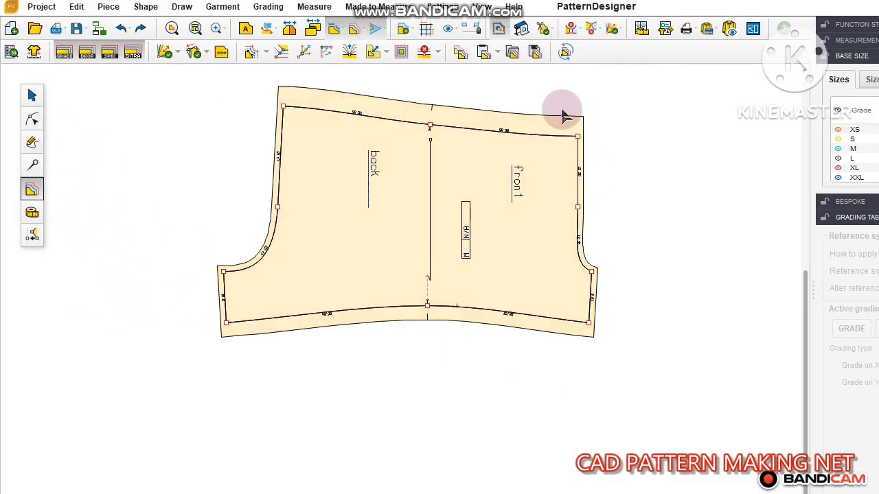
pyautogui.moveTo(563, 112); pyautogui.dragTo(592, 159)
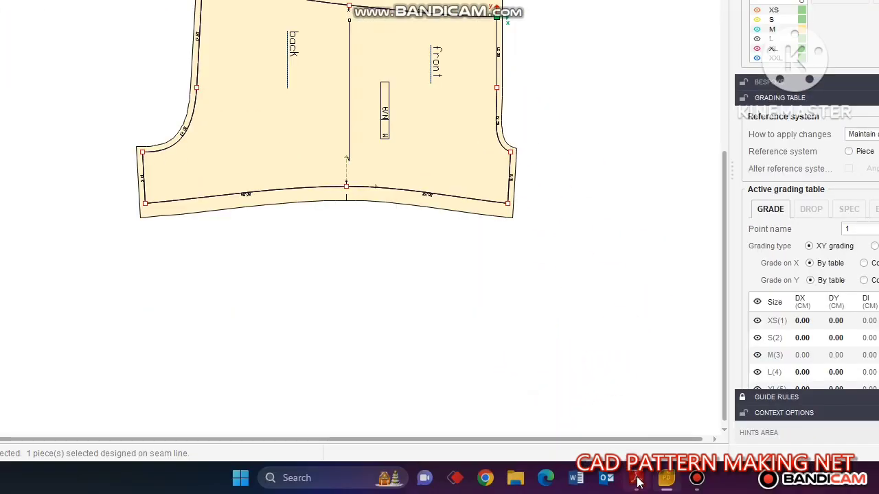
pyautogui.click(637, 481)
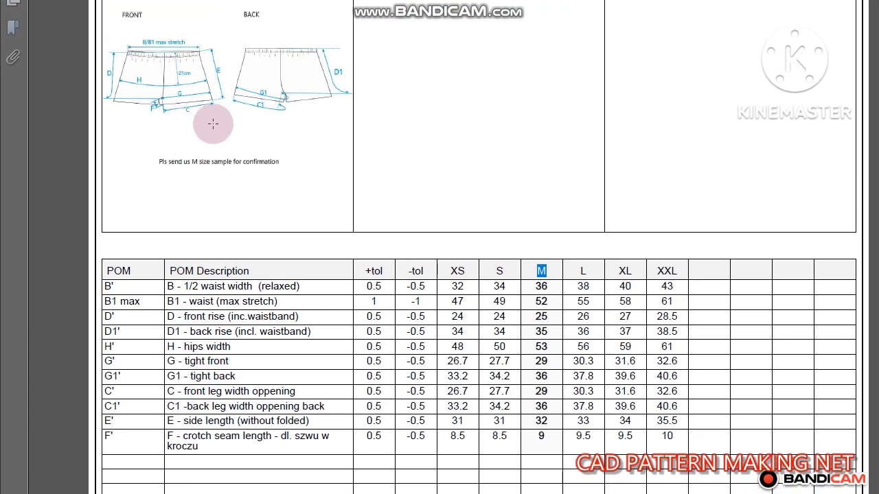
pyautogui.doubleClick(180, 347)
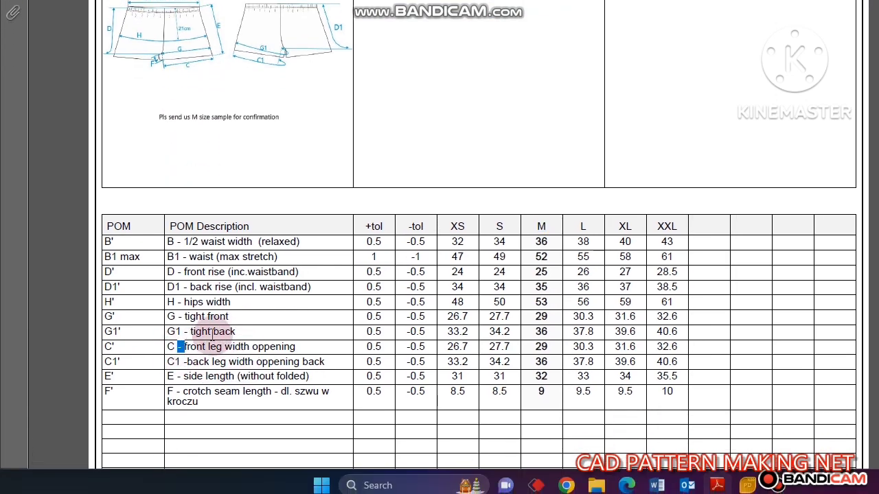
pyautogui.moveTo(182, 272); pyautogui.dragTo(225, 272)
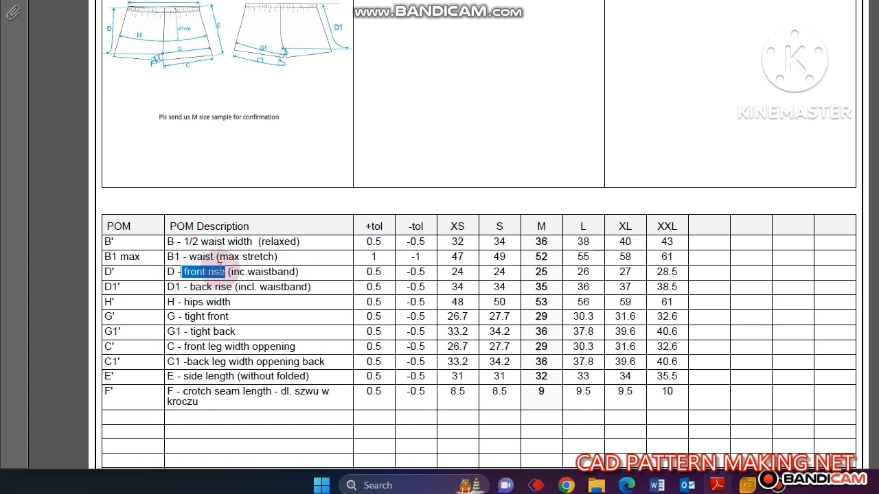
pyautogui.doubleClick(458, 272)
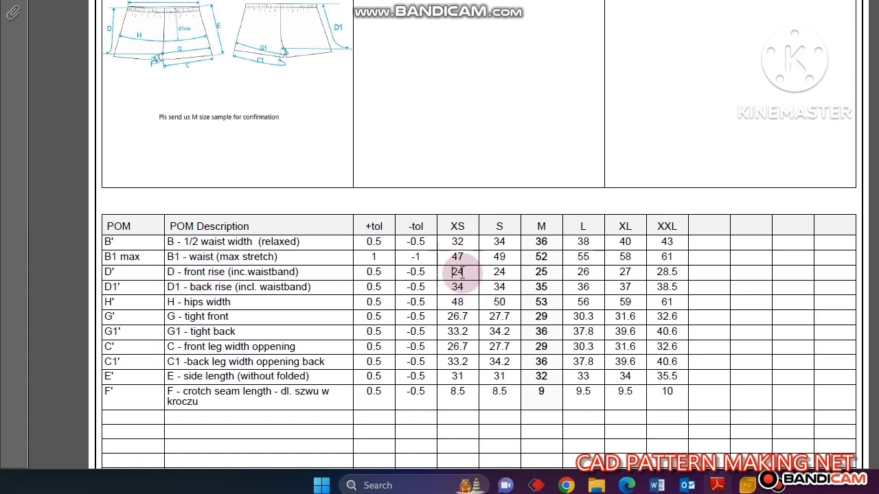
pyautogui.doubleClick(499, 272)
pyautogui.doubleClick(542, 272)
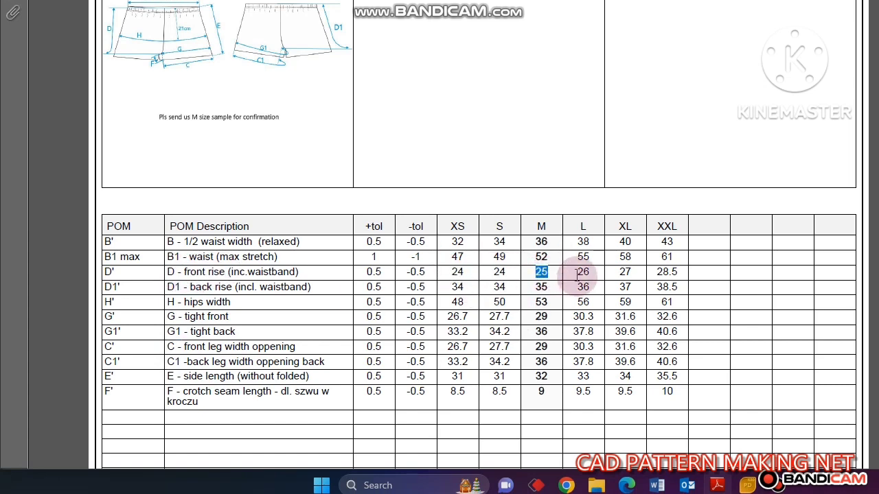
pyautogui.doubleClick(583, 272)
pyautogui.doubleClick(625, 272)
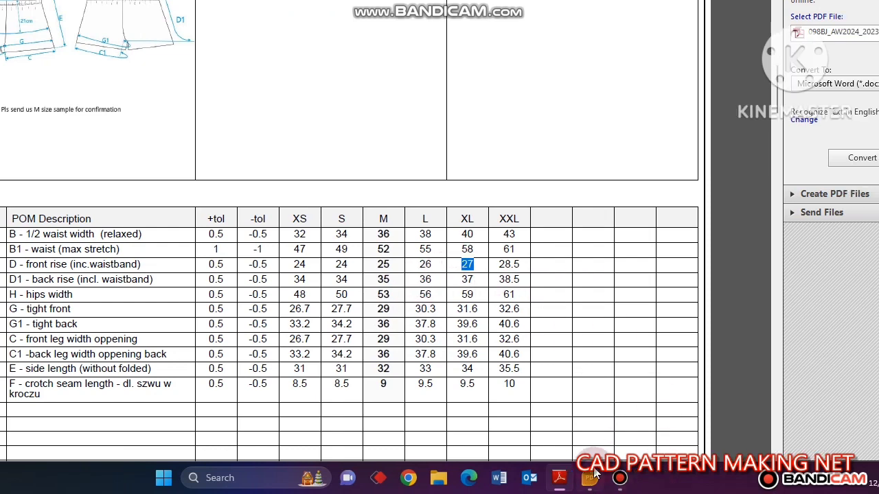
# Grade the front top-right waist corner StepY 1 for L and XL and 1.5 for XXL.
pyautogui.click(589, 476)
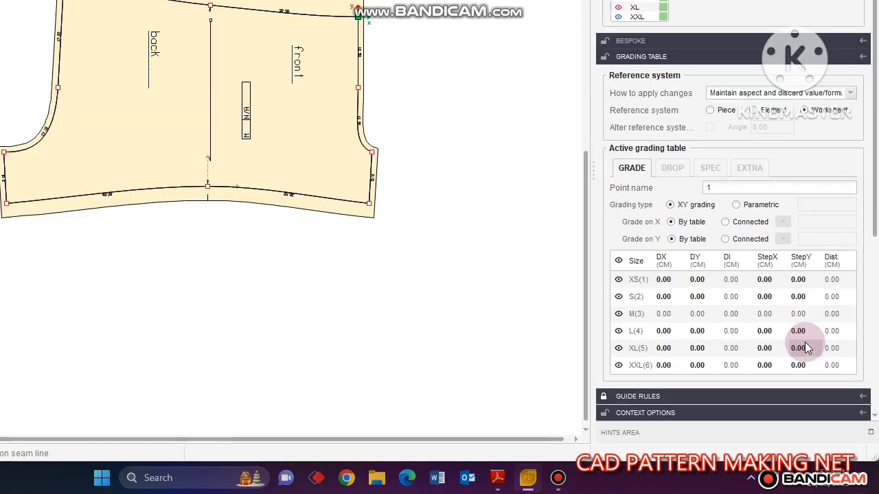
pyautogui.scroll(-1, 800, 346)
pyautogui.write('1')
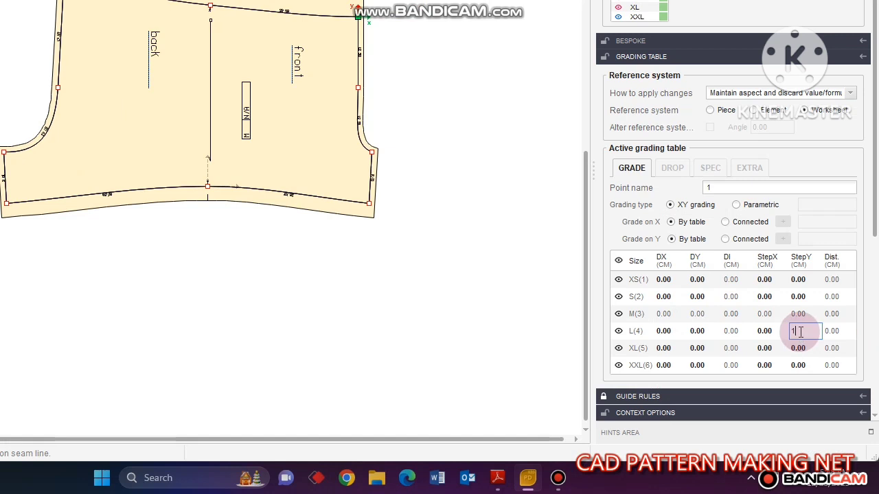
pyautogui.press('Return')
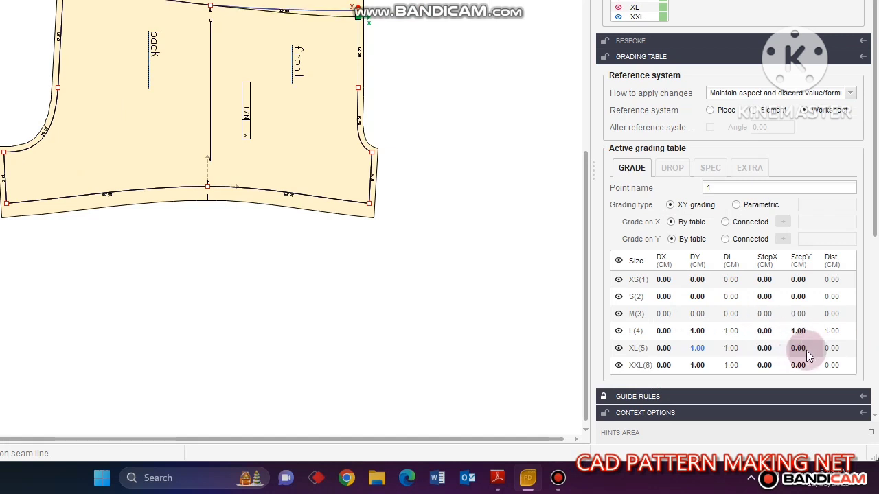
pyautogui.write('1')
pyautogui.write('2')
pyautogui.press('Return')
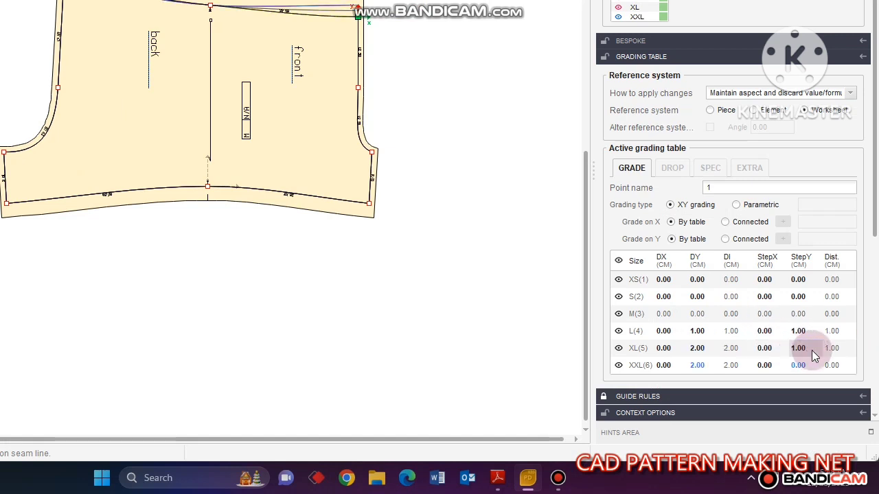
pyautogui.write('1.5')
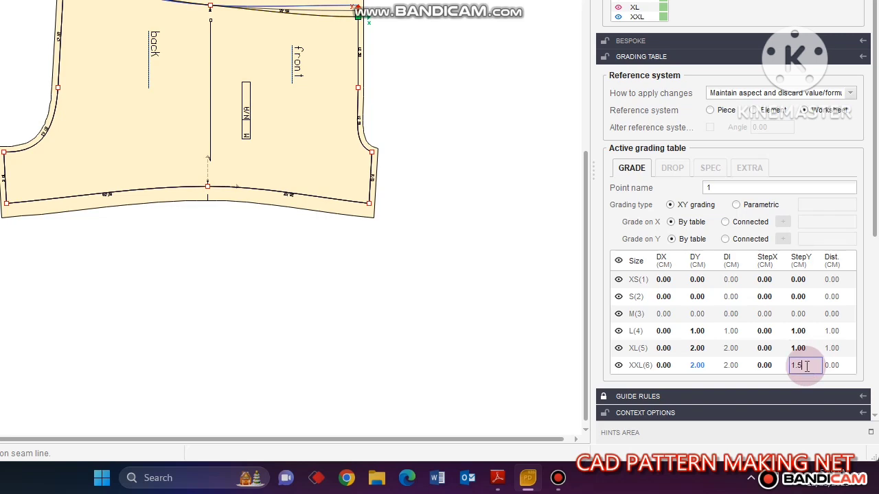
pyautogui.click(379, 176)
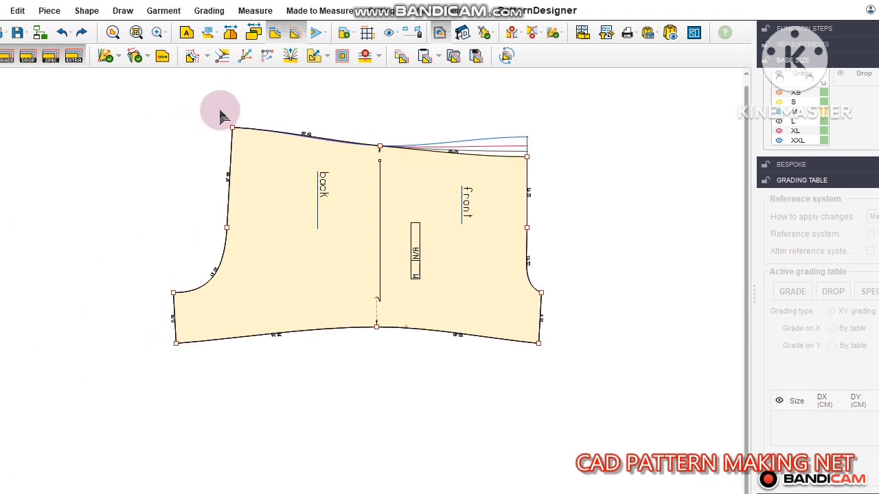
pyautogui.click(232, 128)
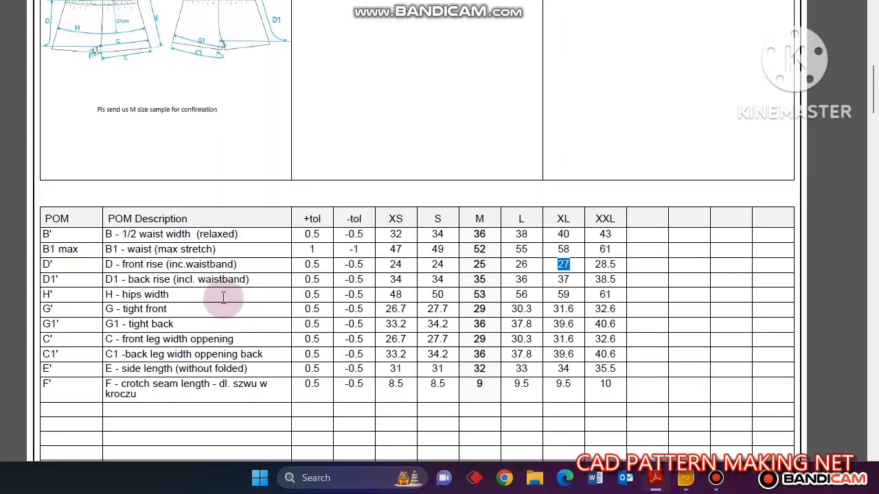
# Read the back rise D1 row values, 34 to 38.5, across XS–XXL in the spec sheet.
pyautogui.moveTo(190, 279); pyautogui.dragTo(232, 279)
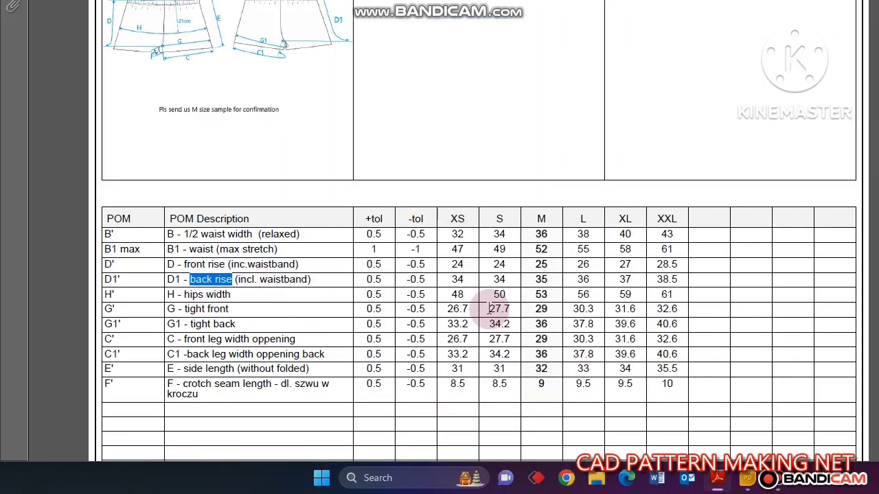
pyautogui.doubleClick(456, 279)
pyautogui.moveTo(502, 279); pyautogui.dragTo(676, 280)
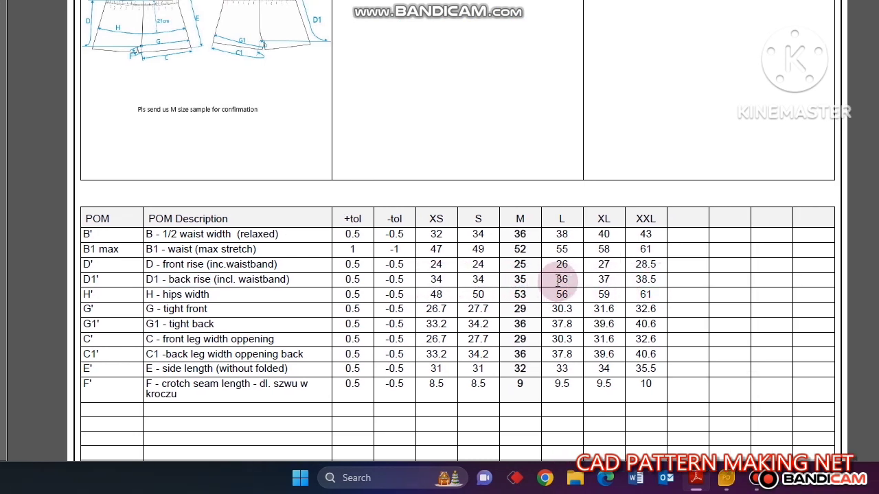
pyautogui.moveTo(559, 282)
pyautogui.mouseDown()
pyautogui.moveTo(642, 288)
pyautogui.moveTo(658, 280)
pyautogui.mouseUp()
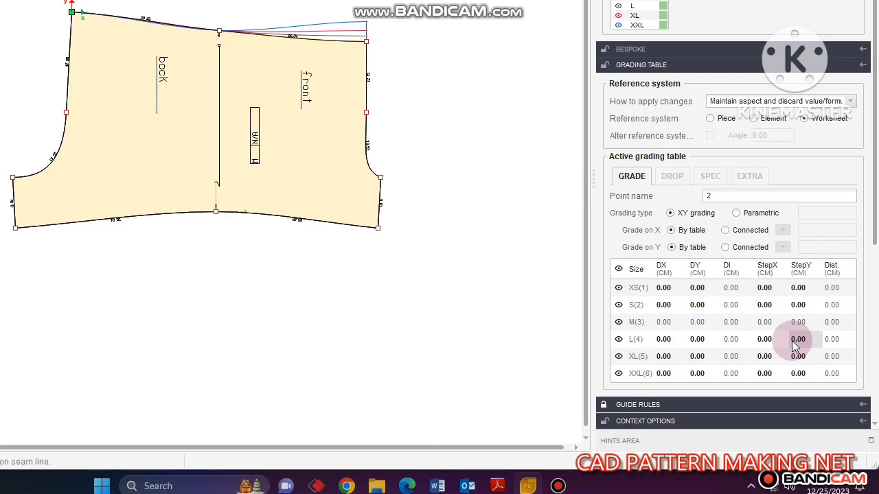
# Give back waist corner point 2 StepY 1 for L and XL and 1.5 for XXL.
pyautogui.write('1')
pyautogui.press('Return')
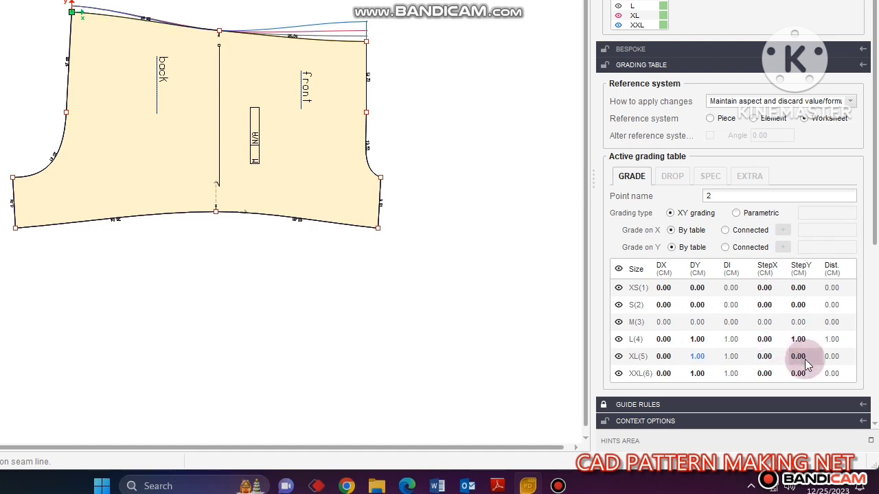
pyautogui.write('1')
pyautogui.press('Return')
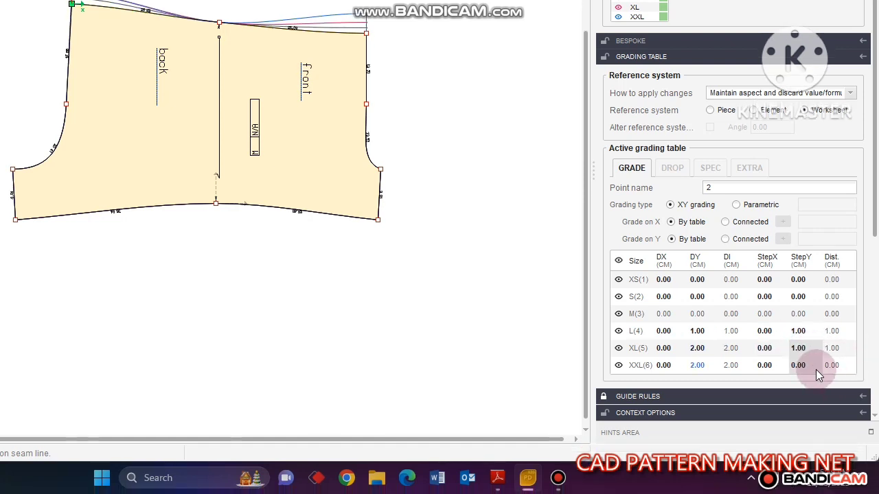
pyautogui.write('1.5')
pyautogui.press('Return')
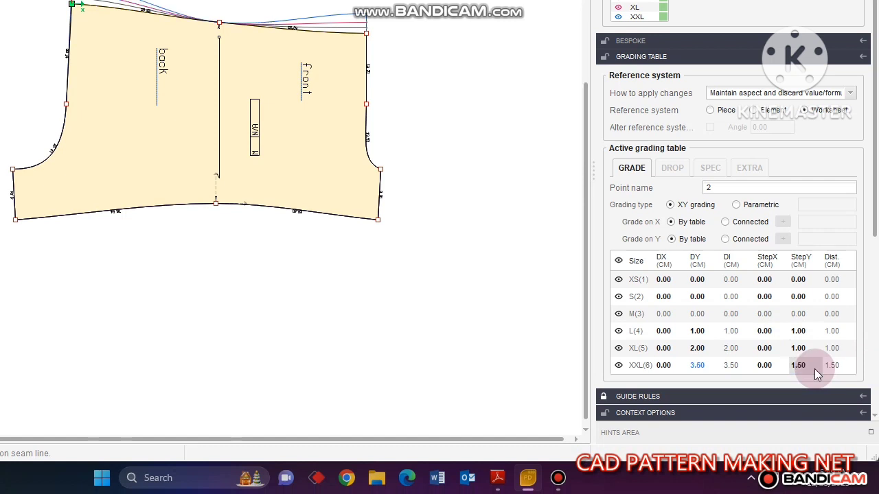
pyautogui.click(373, 229)
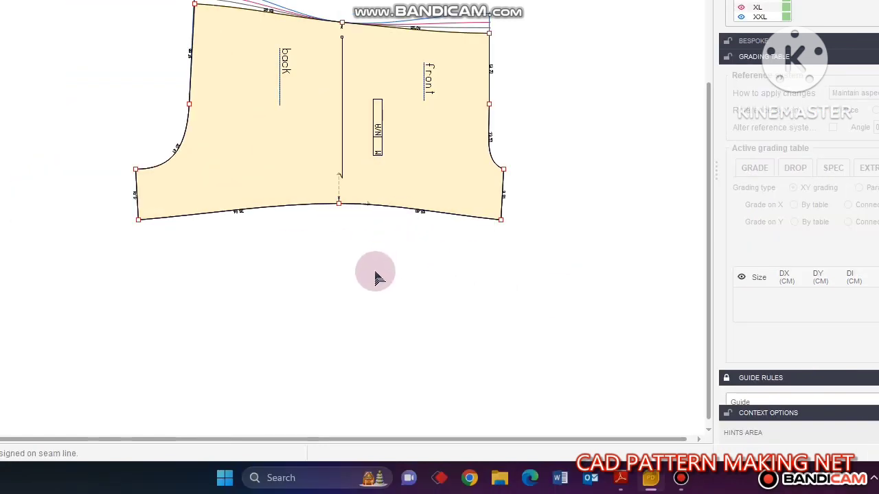
pyautogui.moveTo(497, 478)
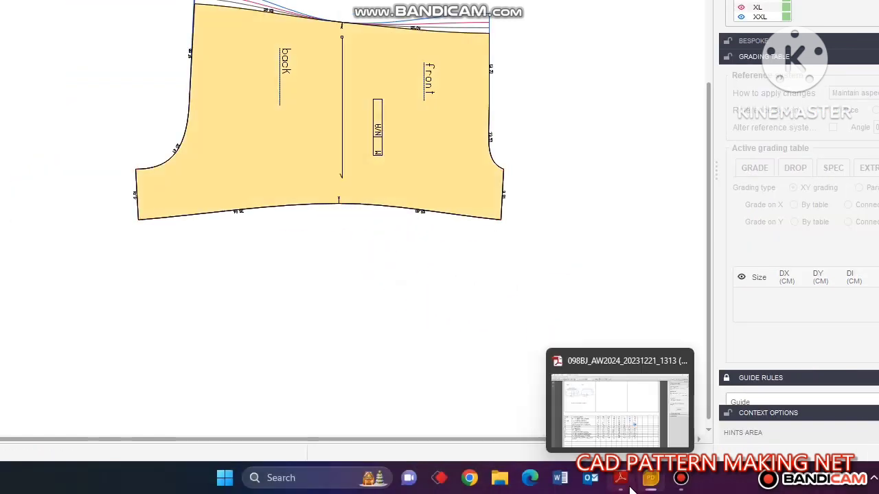
# Read the side length E (31–35.5) and crotch seam F (8.5–10) rows in the spec sheet.
pyautogui.click(625, 436)
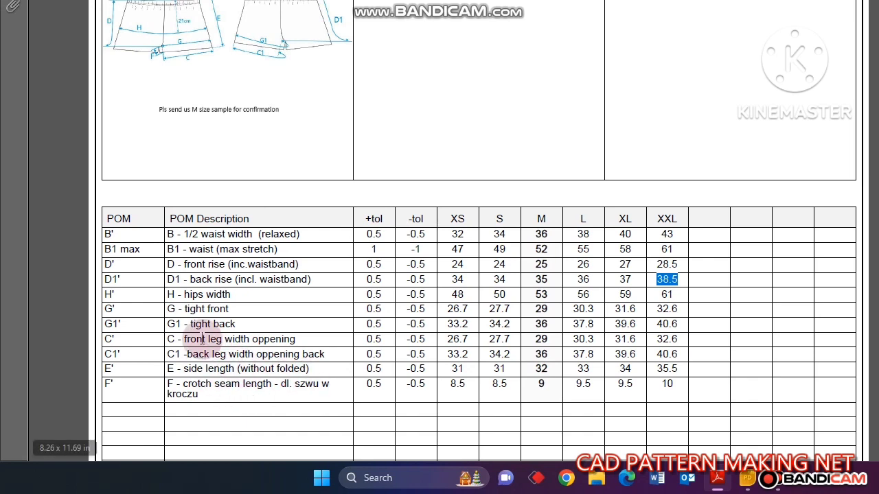
pyautogui.moveTo(184, 369); pyautogui.dragTo(234, 369)
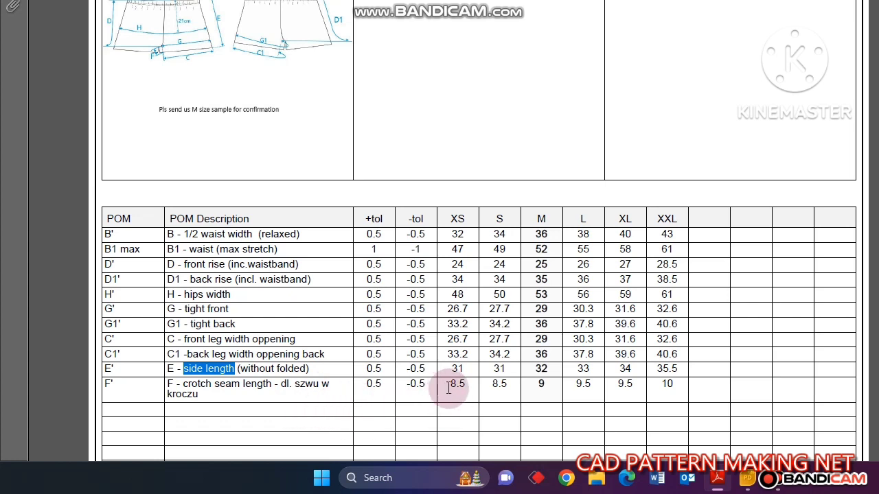
pyautogui.doubleClick(541, 387)
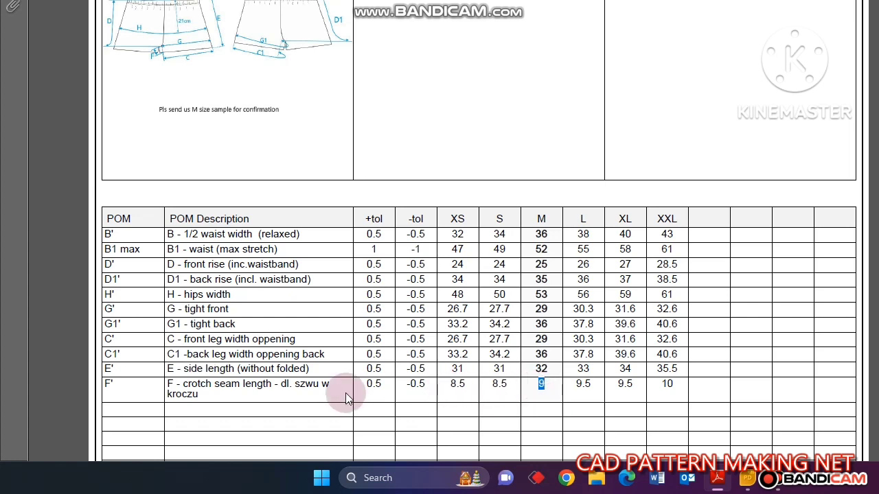
pyautogui.moveTo(182, 384); pyautogui.dragTo(330, 385)
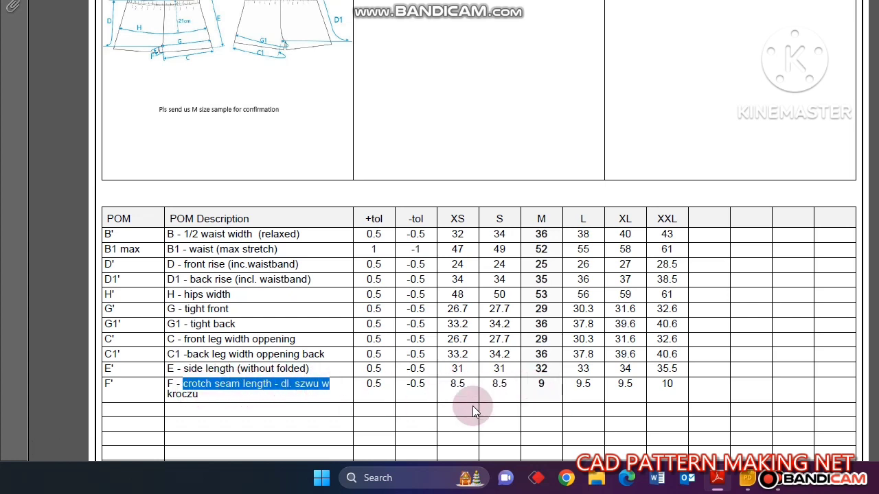
pyautogui.doubleClick(540, 384)
pyautogui.moveTo(583, 385); pyautogui.dragTo(618, 385)
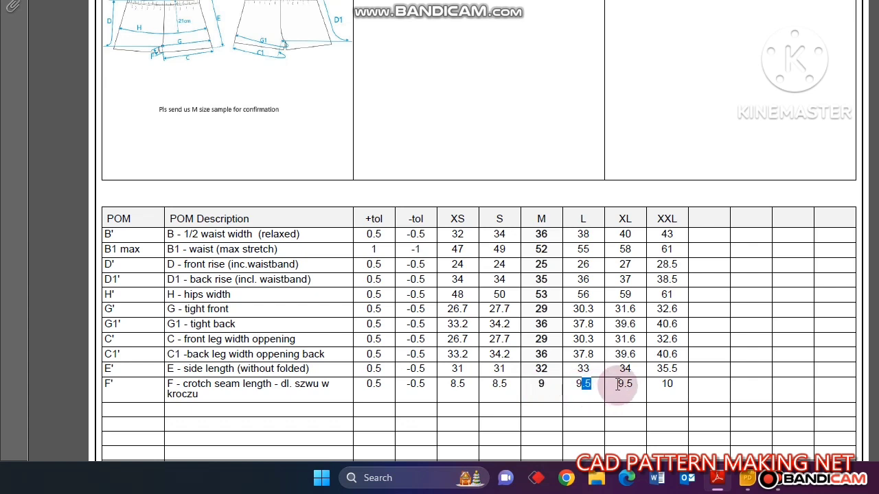
pyautogui.doubleClick(667, 384)
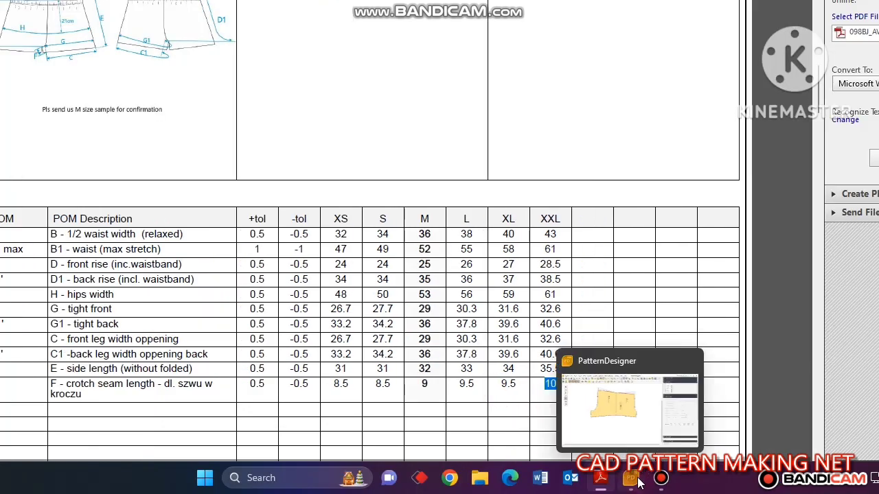
pyautogui.moveTo(735, 478)
pyautogui.click(604, 412)
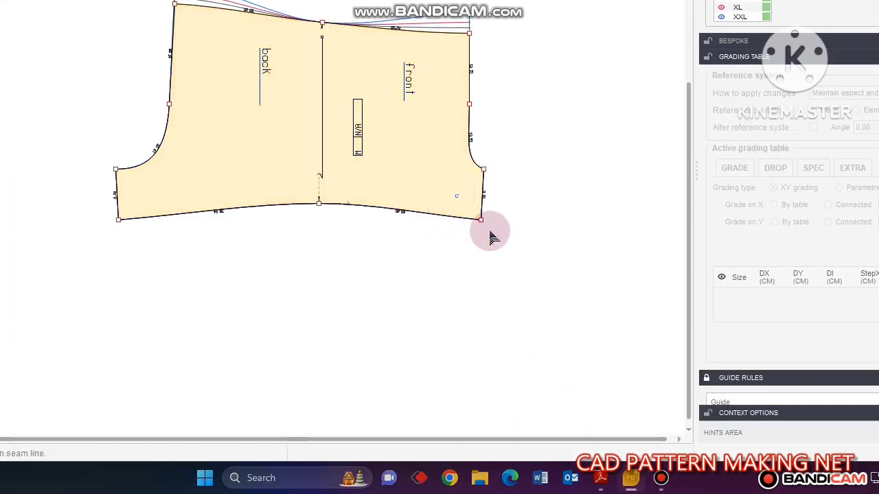
# Set front hem corner point 5's L StepY to −0.5, checking the XXL crotch seam value.
pyautogui.click(480, 220)
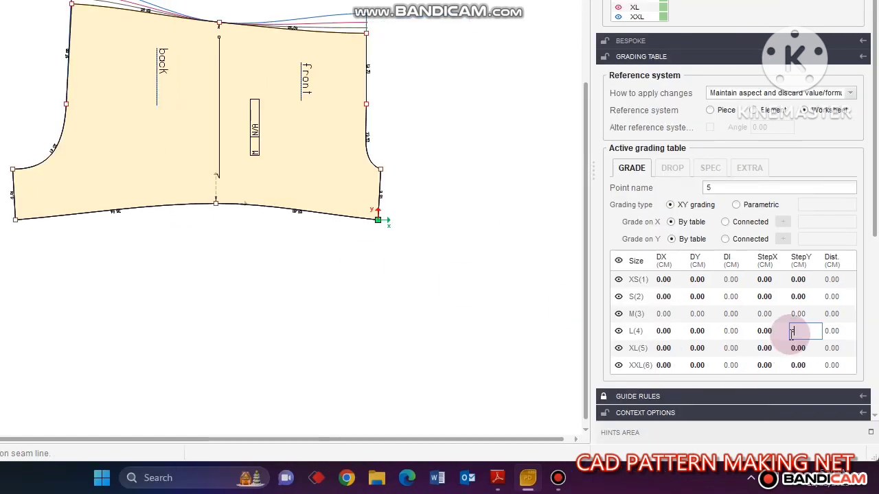
pyautogui.write('-.5')
pyautogui.press('Return')
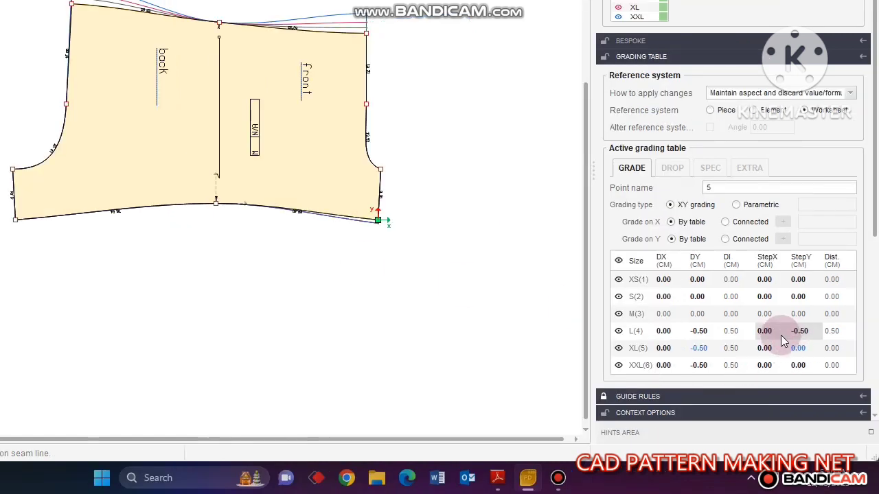
pyautogui.moveTo(498, 478)
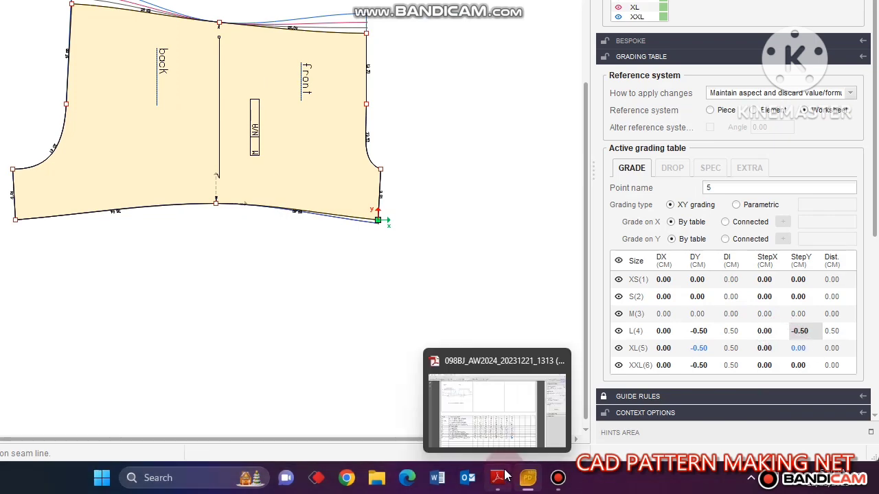
pyautogui.click(502, 413)
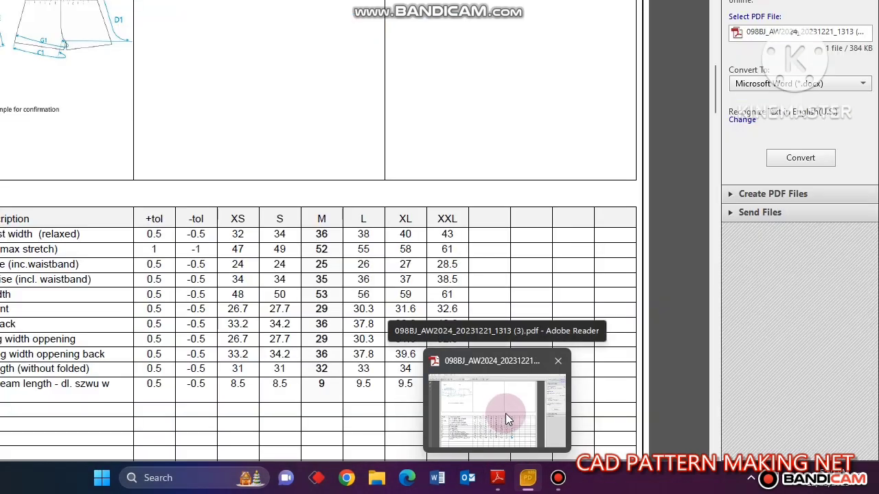
pyautogui.click(442, 385)
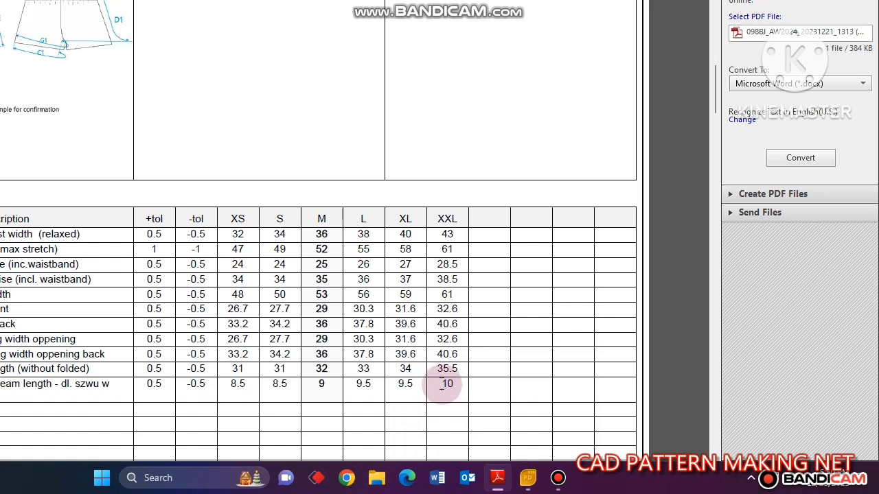
pyautogui.doubleClick(445, 384)
pyautogui.click(528, 478)
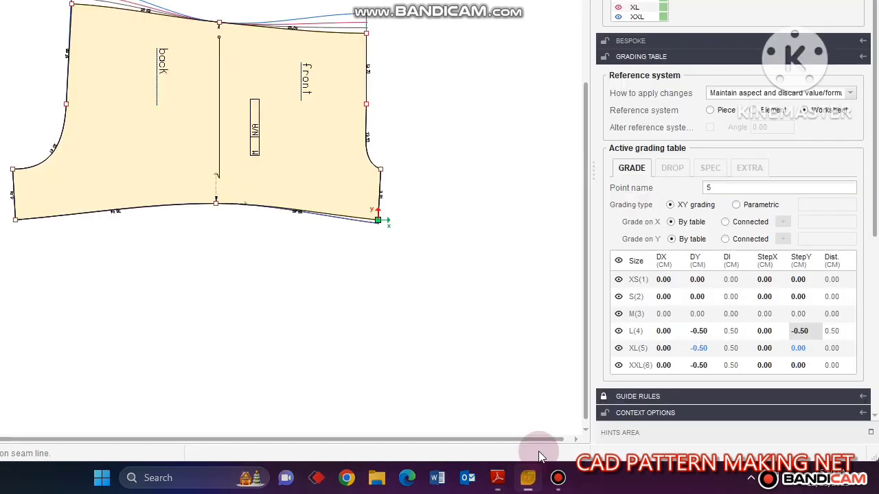
# Set point 5's XXL StepY, cross-checking the M and S crotch seam values in the PDF.
pyautogui.doubleClick(792, 367)
pyautogui.write('75')
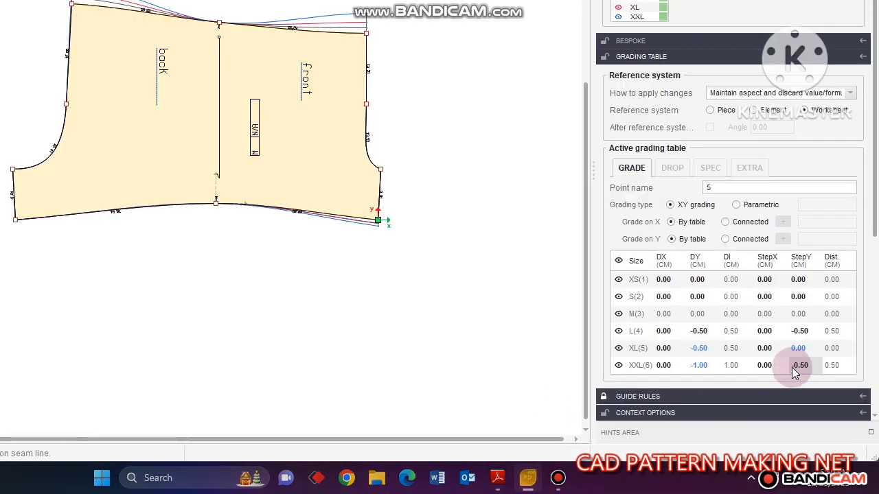
pyautogui.click(498, 478)
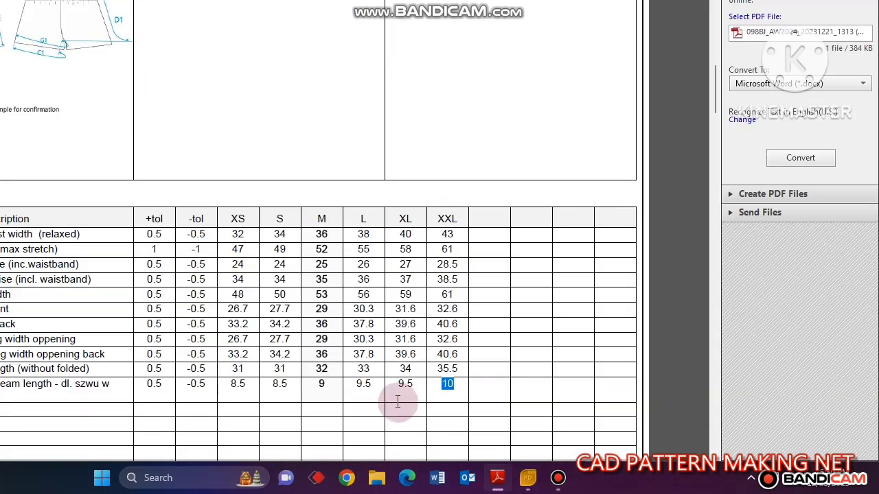
pyautogui.doubleClick(322, 384)
pyautogui.doubleClick(279, 384)
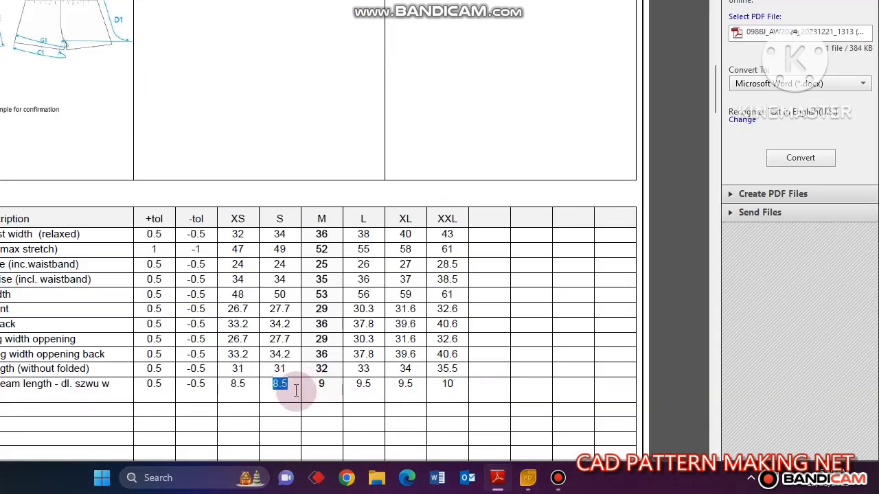
pyautogui.click(527, 478)
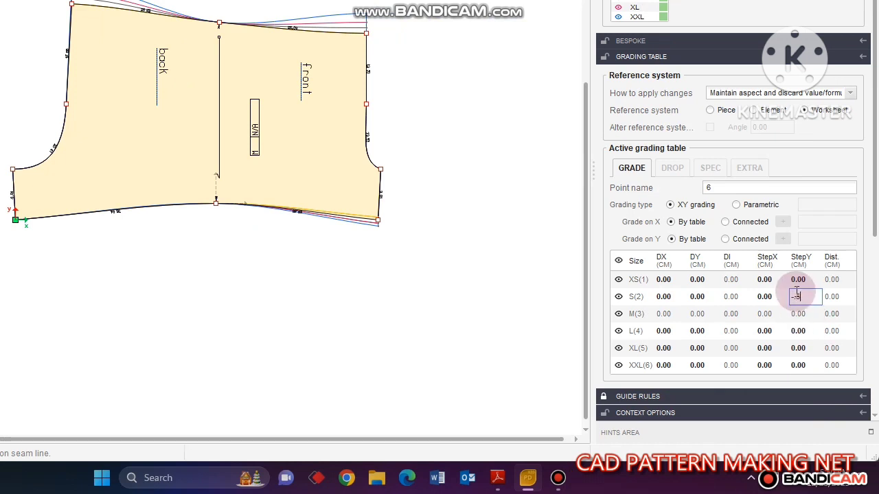
# Grade hem point 6 StepY −0.5 for L and XXL, giving XXL DY −1.00.
pyautogui.write('0.5')
pyautogui.click(798, 331)
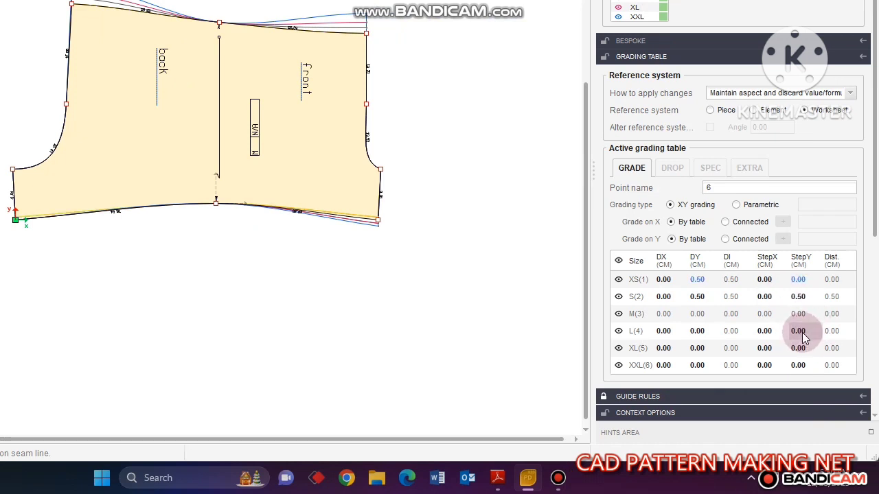
pyautogui.press('Return')
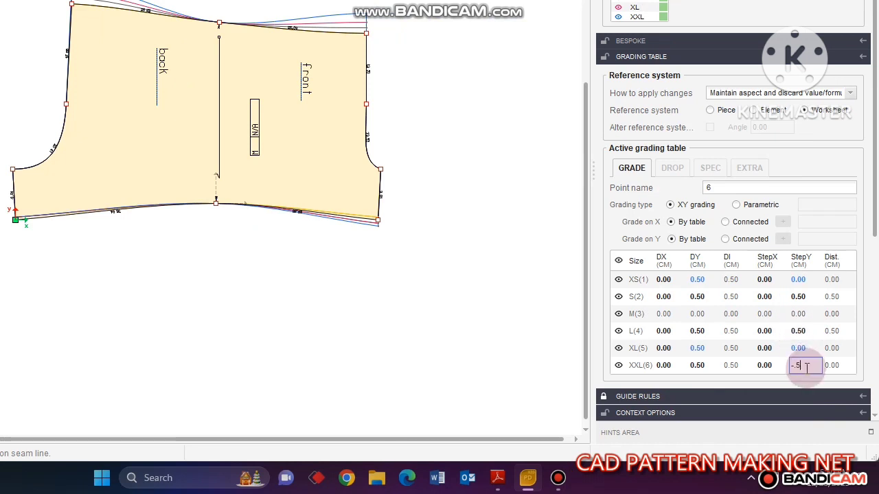
pyautogui.press('Return')
pyautogui.click(798, 334)
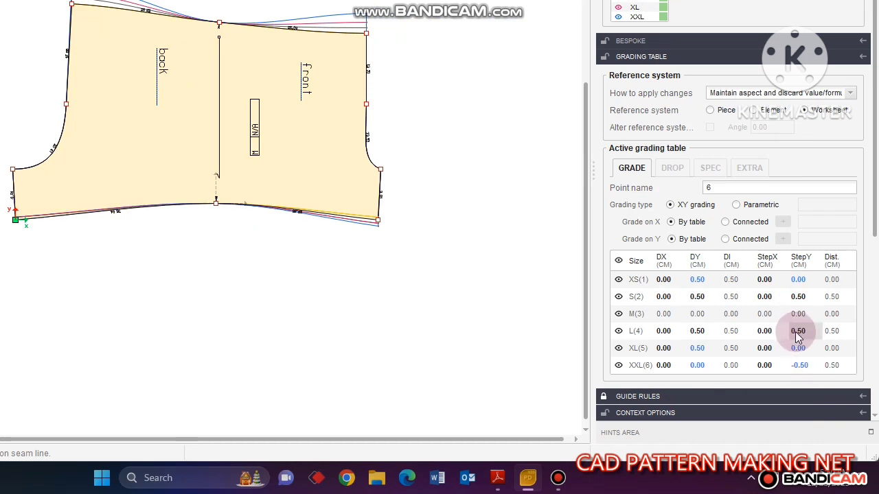
pyautogui.write('-.5')
pyautogui.write('-0.5')
pyautogui.press('Return')
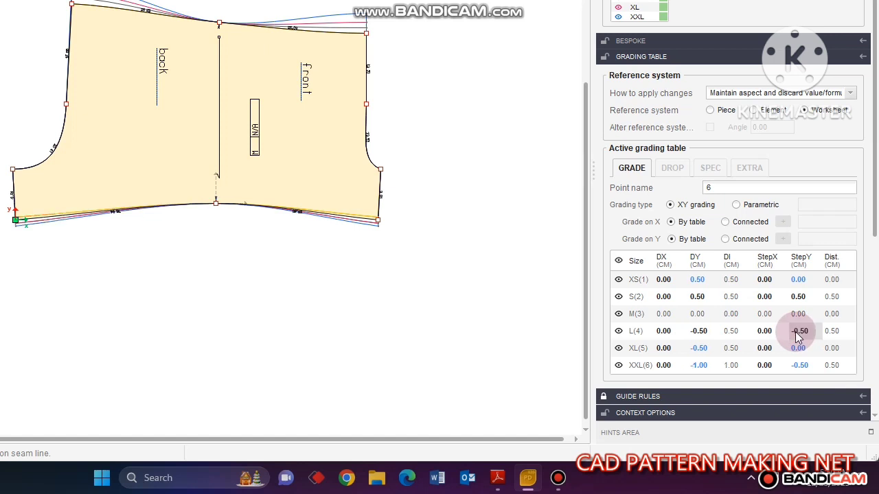
pyautogui.click(329, 340)
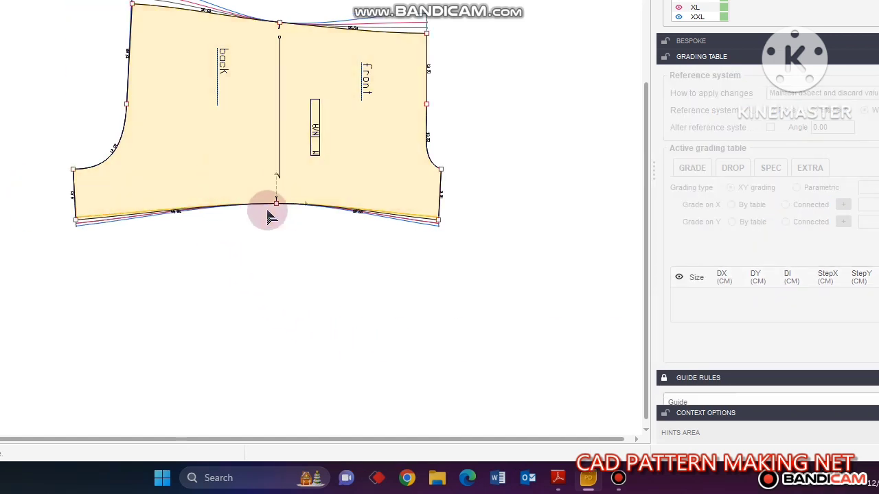
pyautogui.scroll(-2, 315, 278)
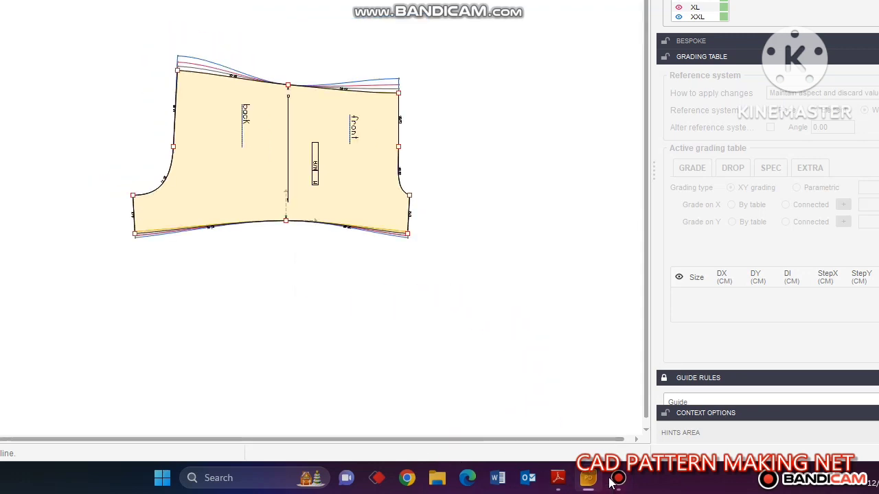
pyautogui.click(588, 478)
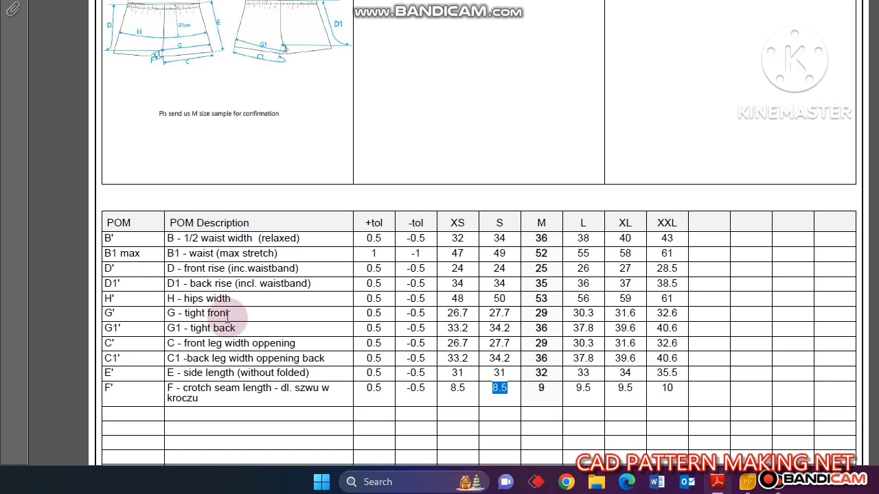
pyautogui.moveTo(228, 318)
pyautogui.mouseDown()
pyautogui.moveTo(465, 300)
pyautogui.moveTo(626, 308)
pyautogui.mouseUp()
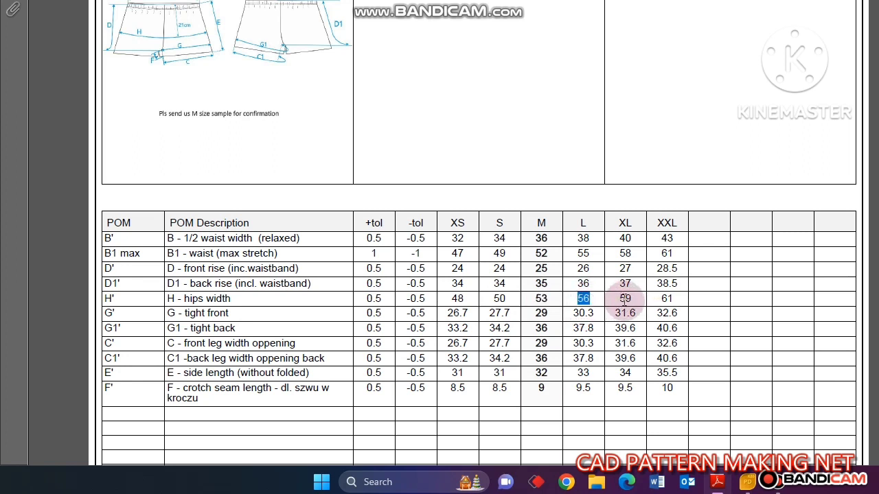
pyautogui.moveTo(625, 301); pyautogui.dragTo(621, 298)
pyautogui.moveTo(621, 298); pyautogui.dragTo(651, 313)
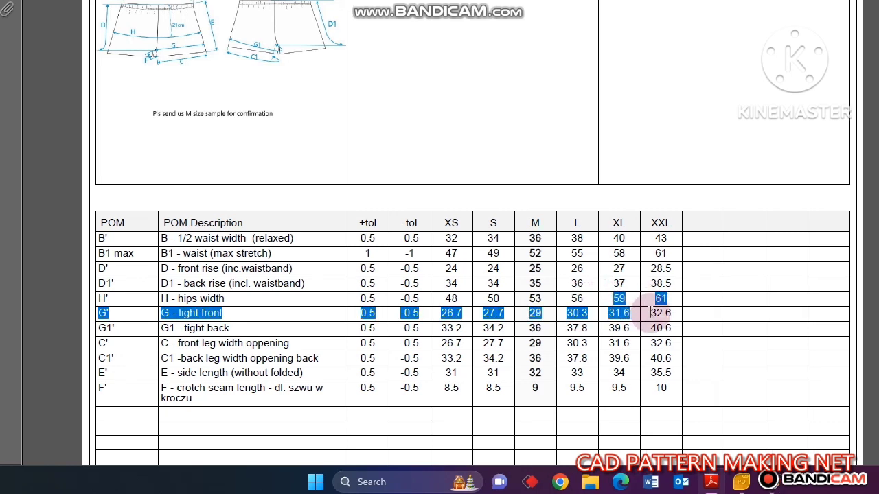
pyautogui.click(653, 340)
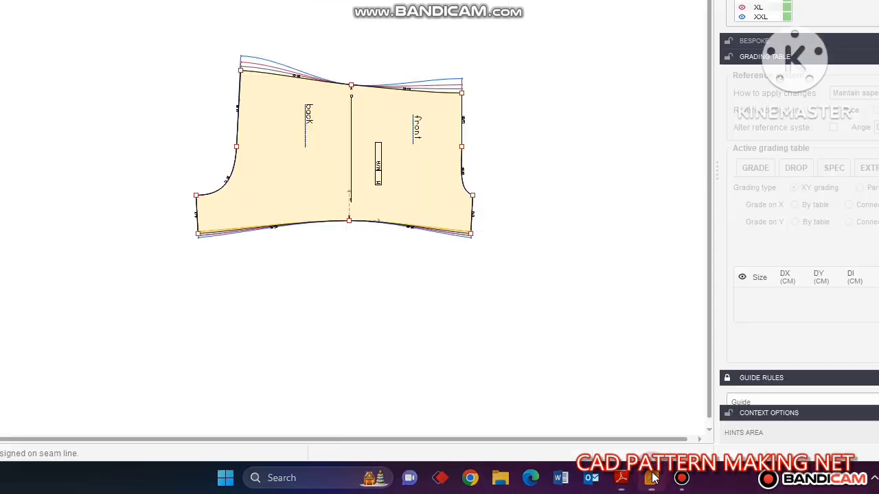
# Set the front side seam's StepX to 1.5 for L and XL.
pyautogui.click(461, 120)
pyautogui.write('1')
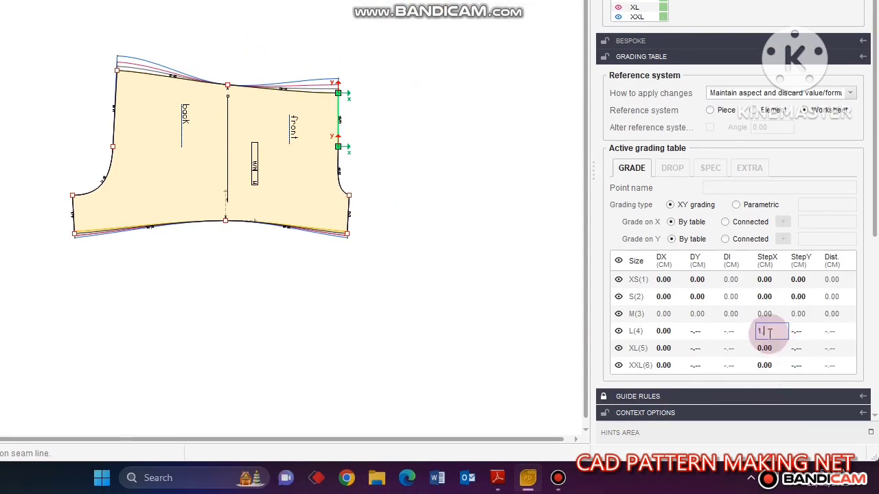
pyautogui.write('5')
pyautogui.press('Return')
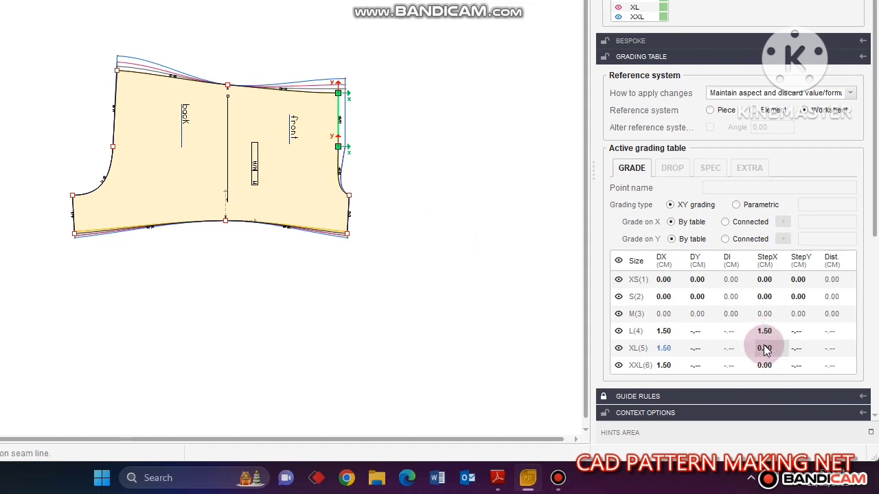
pyautogui.write('1.5')
pyautogui.press('Return')
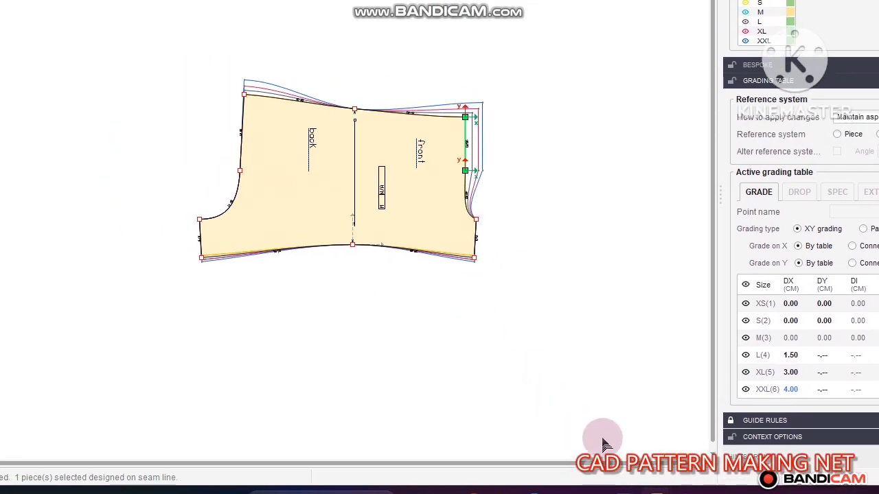
pyautogui.click(625, 479)
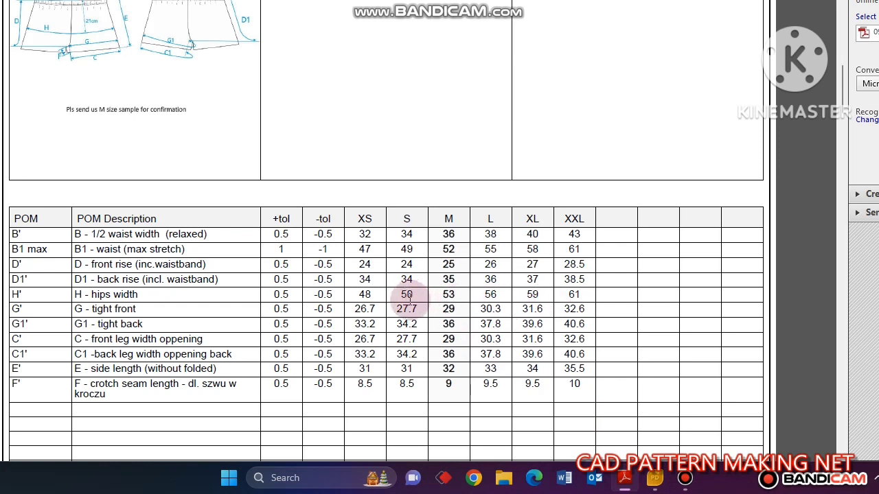
pyautogui.click(654, 480)
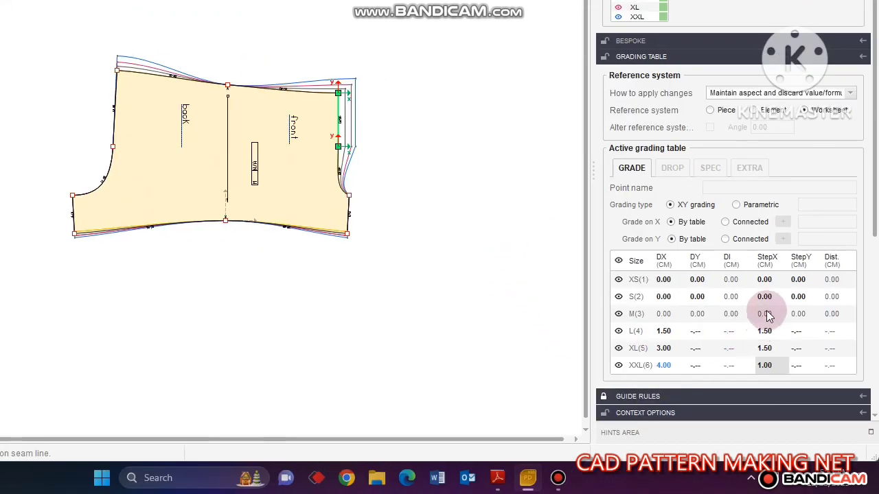
# Set StepX 1 for XXL and −1.5 for S, making XS and S −1.50 and XXL 4.00.
pyautogui.click(768, 297)
pyautogui.write('1.5')
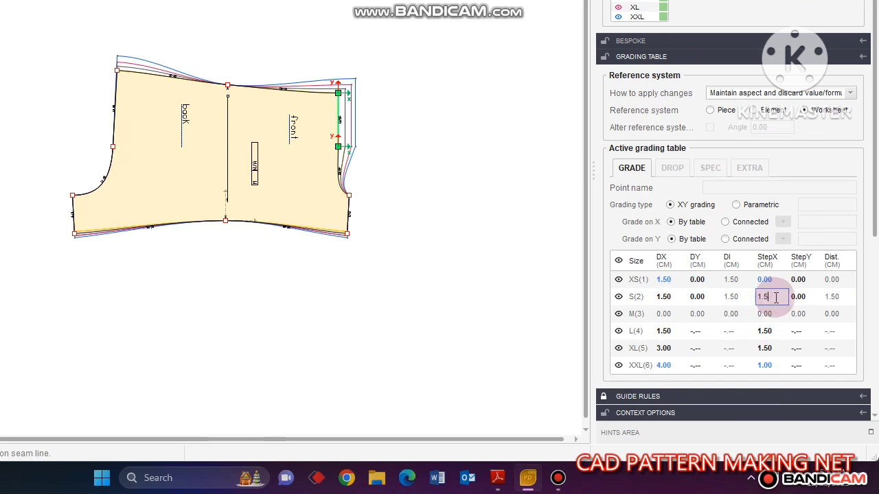
pyautogui.press('Return')
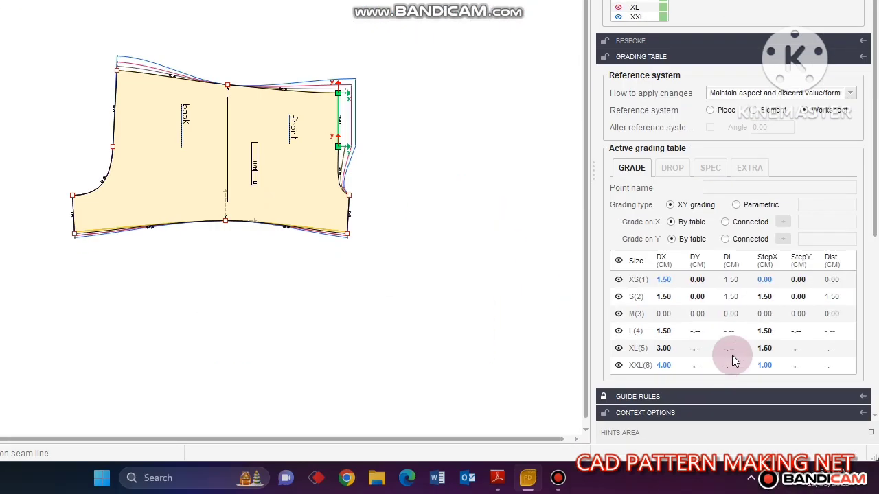
pyautogui.click(763, 298)
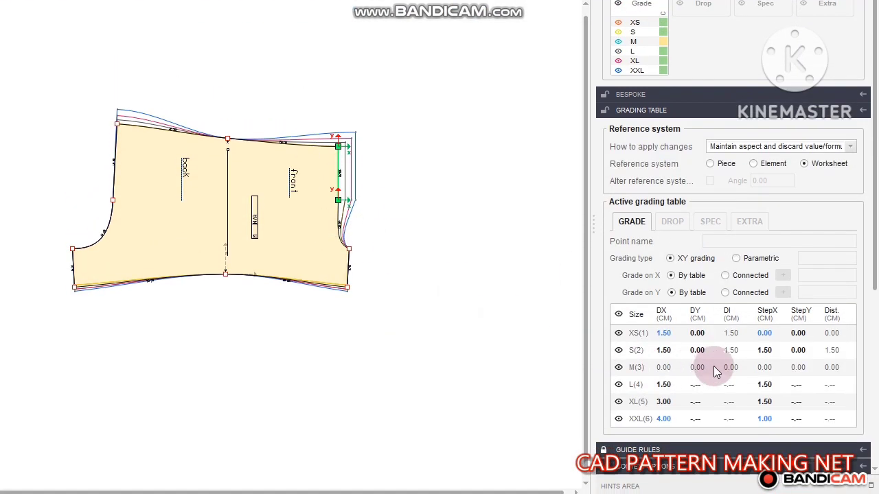
pyautogui.click(762, 350)
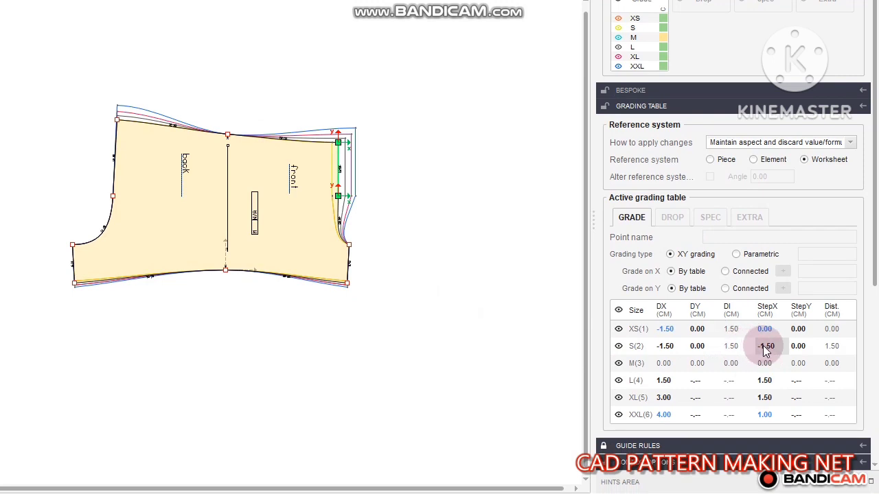
pyautogui.write('-1')
pyautogui.press('Return')
pyautogui.click(216, 202)
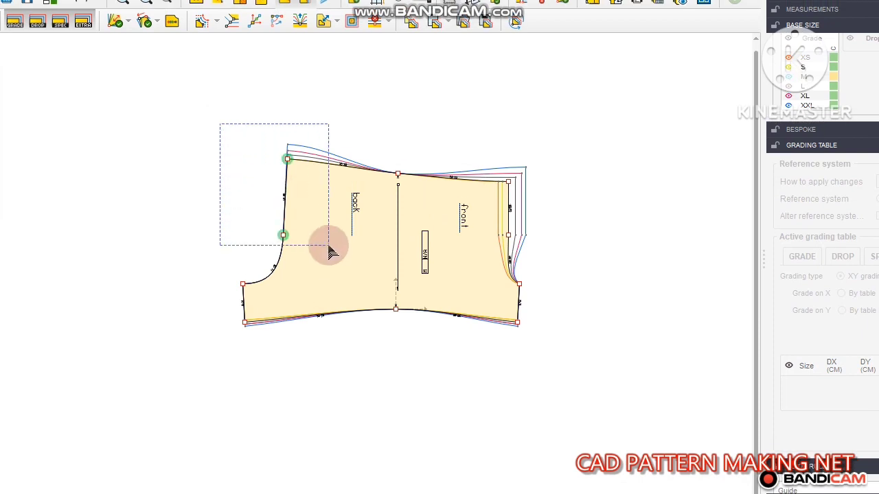
# Give the back side seam points X steps of 1 (XS), 1.5 (S), -1.5 (L, XL) and -1 (XXL).
pyautogui.moveTo(280, 194); pyautogui.dragTo(321, 242)
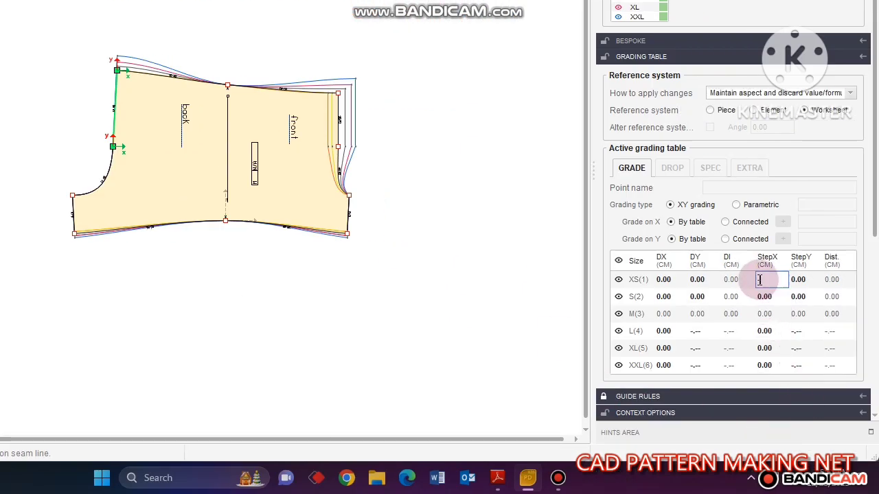
pyautogui.write('1')
pyautogui.press('Return')
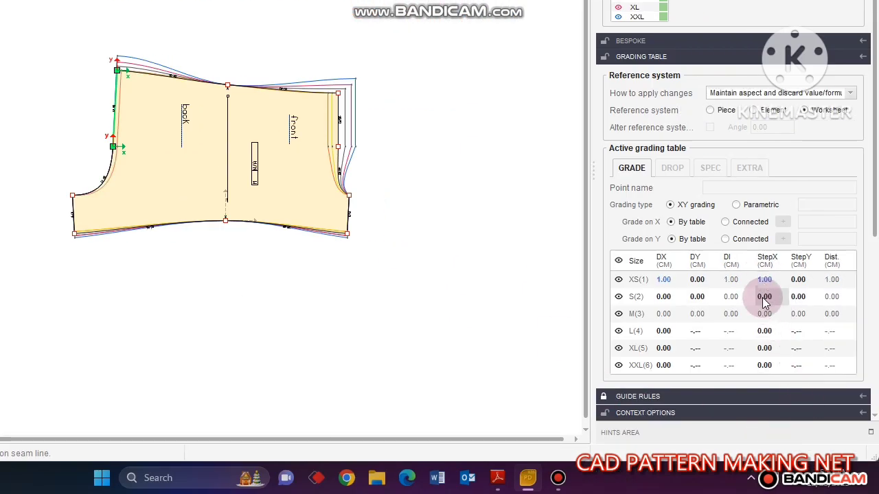
pyautogui.moveTo(767, 309); pyautogui.dragTo(768, 352)
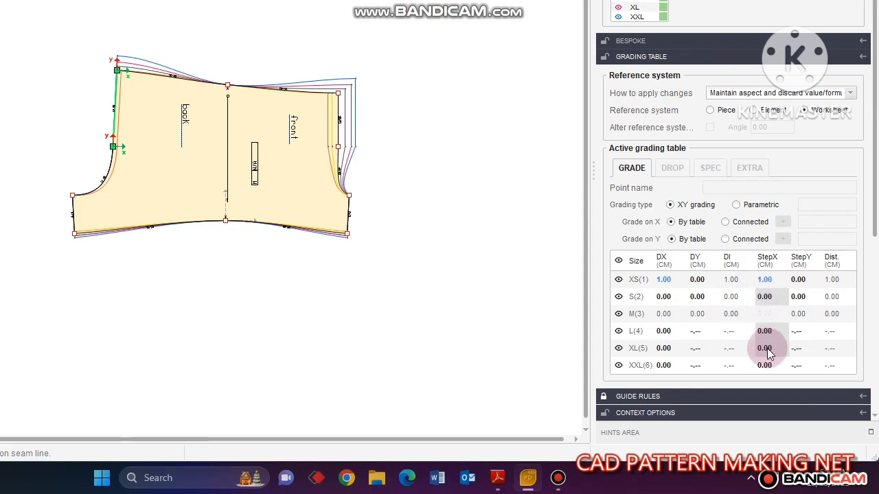
pyautogui.write('-1.3')
pyautogui.press('Return')
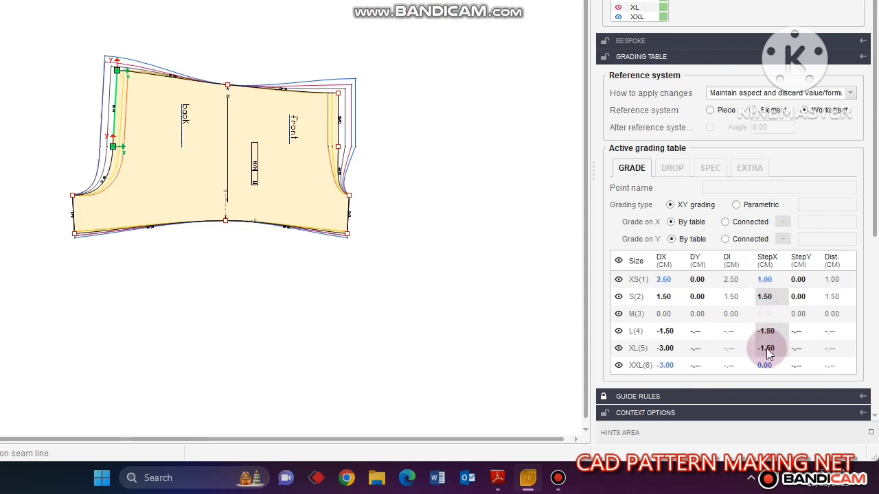
pyautogui.click(767, 366)
pyautogui.write('-1')
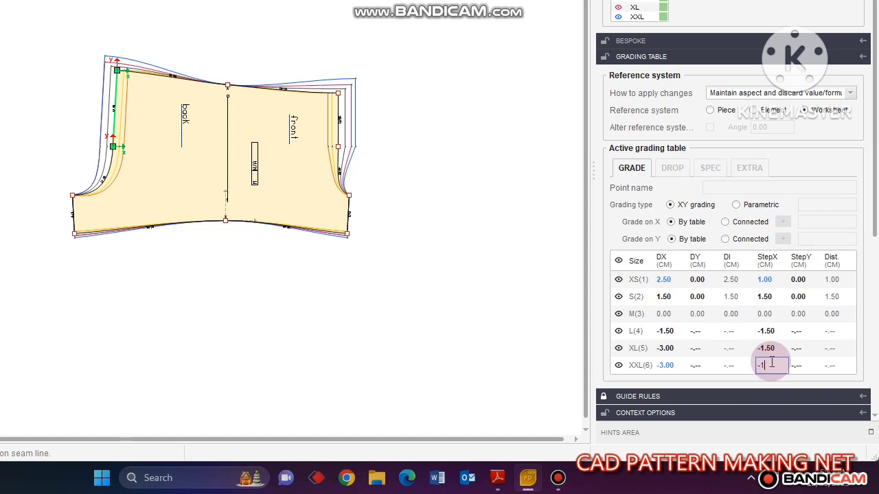
pyautogui.press('Return')
pyautogui.click(403, 303)
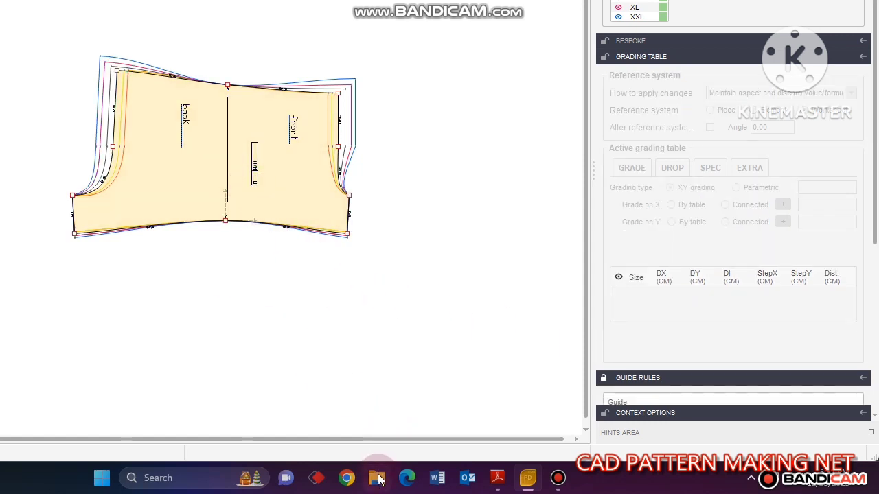
# Read the spec sheet's E side length values for XS–XXL: 31, 31, 32, 33, 34 and 35.5 cm.
pyautogui.click(496, 479)
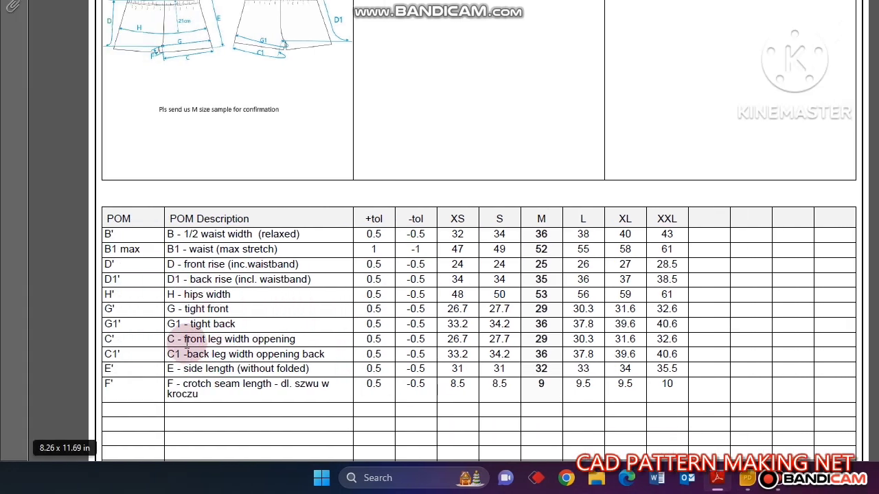
pyautogui.moveTo(180, 369); pyautogui.dragTo(234, 368)
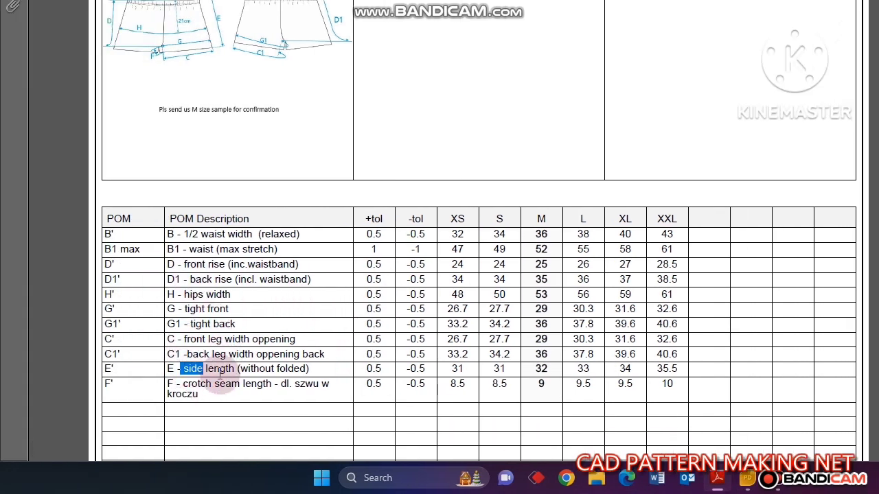
pyautogui.doubleClick(456, 369)
pyautogui.doubleClick(499, 369)
pyautogui.doubleClick(542, 369)
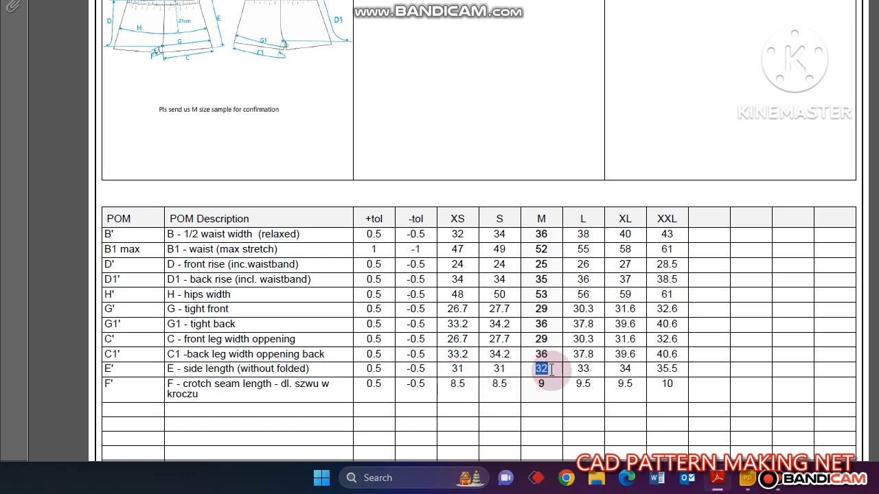
pyautogui.doubleClick(576, 370)
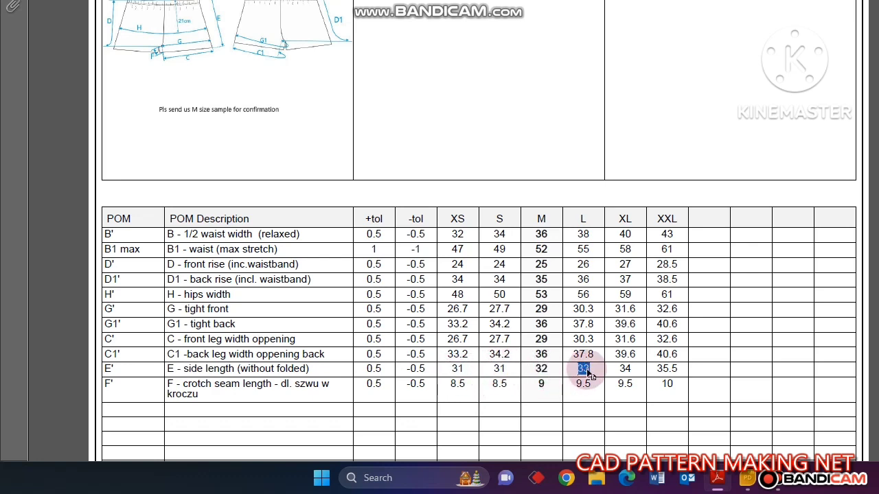
pyautogui.doubleClick(625, 370)
pyautogui.doubleClick(665, 370)
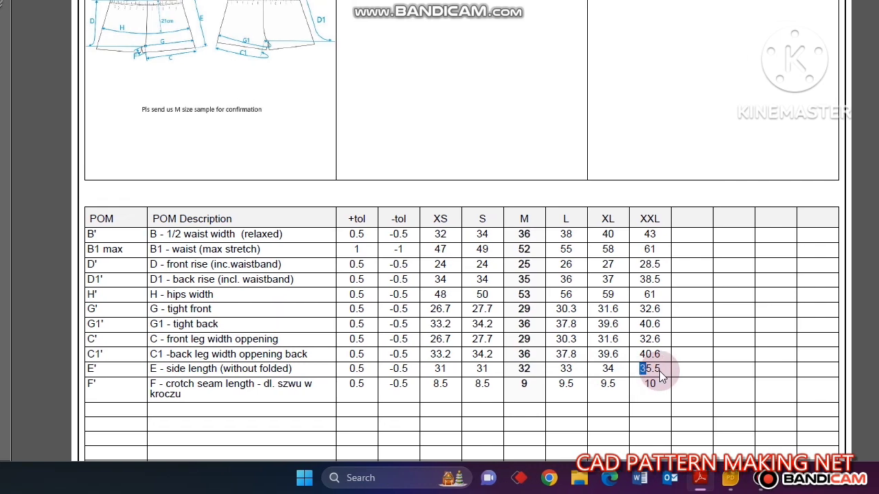
pyautogui.click(643, 477)
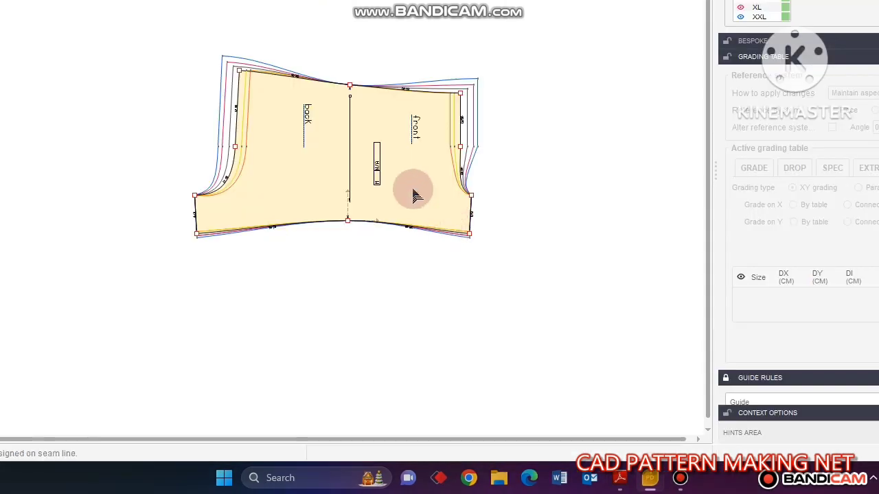
# Give the centre waist point Y steps of 1, 1, 1.5 for L, XL, XXL and -1 for S and XS.
pyautogui.click(362, 176)
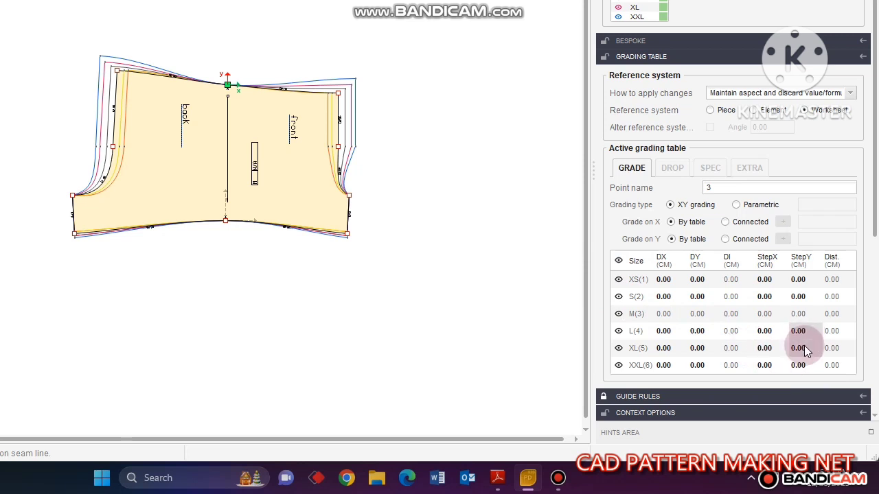
pyautogui.press('Return')
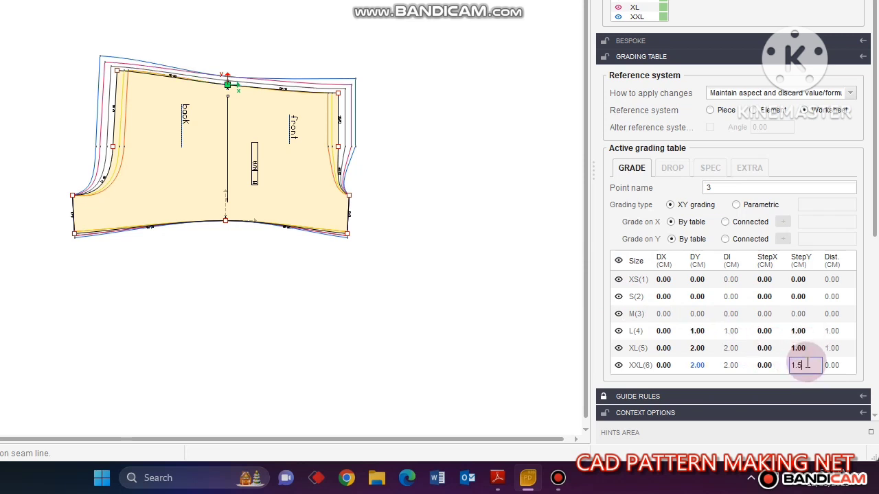
pyautogui.press('Return')
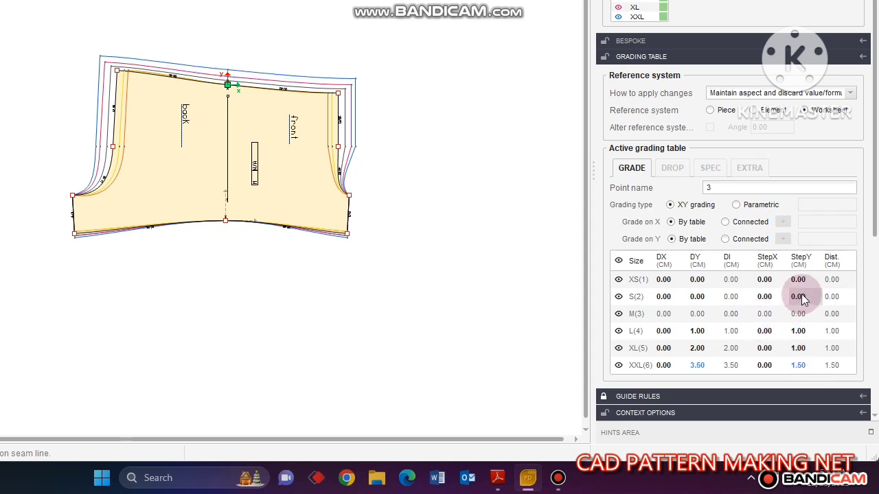
pyautogui.write('1')
pyautogui.write('-1')
pyautogui.press('Return')
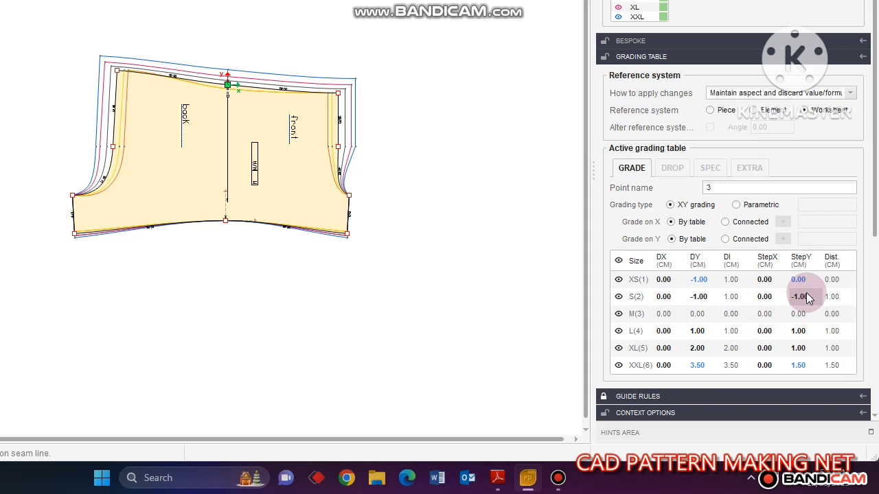
pyautogui.click(799, 281)
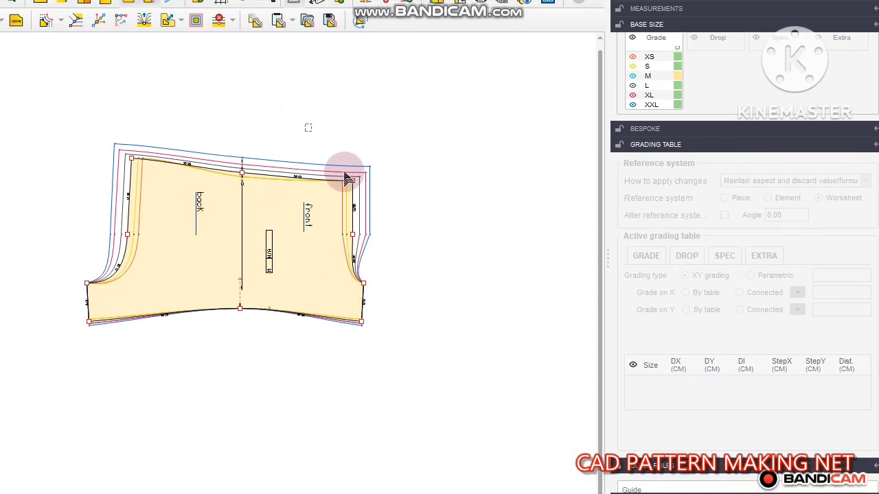
# Select the top-right waist corner and enter its vertical steps, dropping S and XS by 1 cm.
pyautogui.moveTo(306, 125); pyautogui.dragTo(376, 192)
pyautogui.click(434, 210)
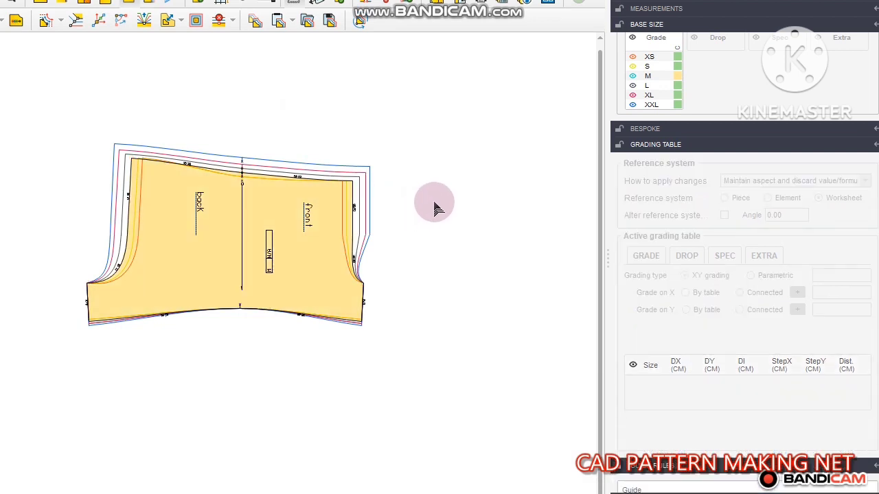
pyautogui.moveTo(339, 149); pyautogui.dragTo(408, 226)
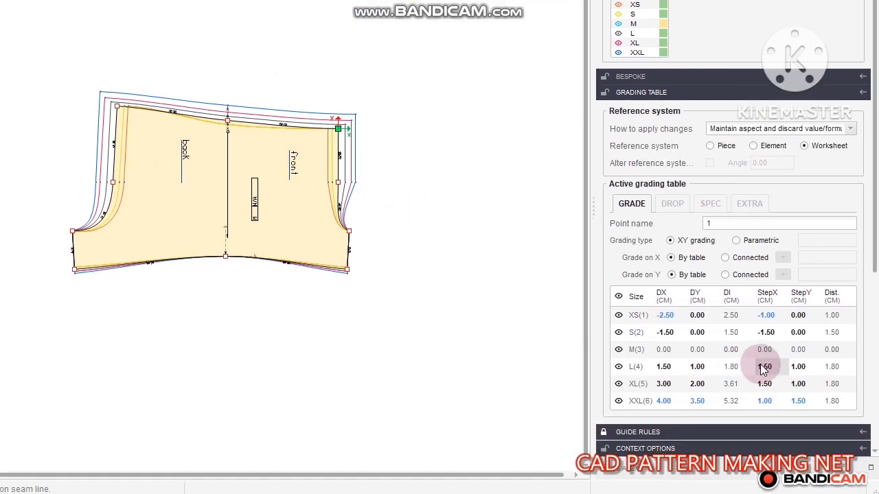
pyautogui.click(799, 333)
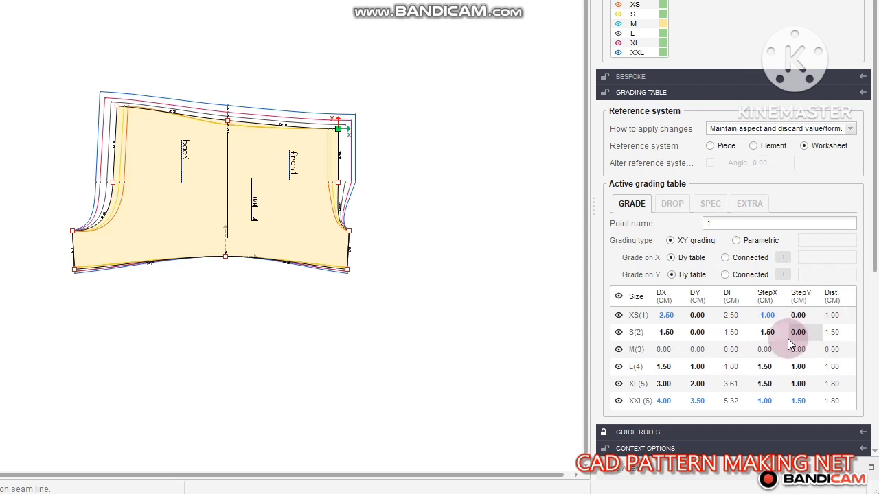
pyautogui.click(813, 336)
pyautogui.write('-1')
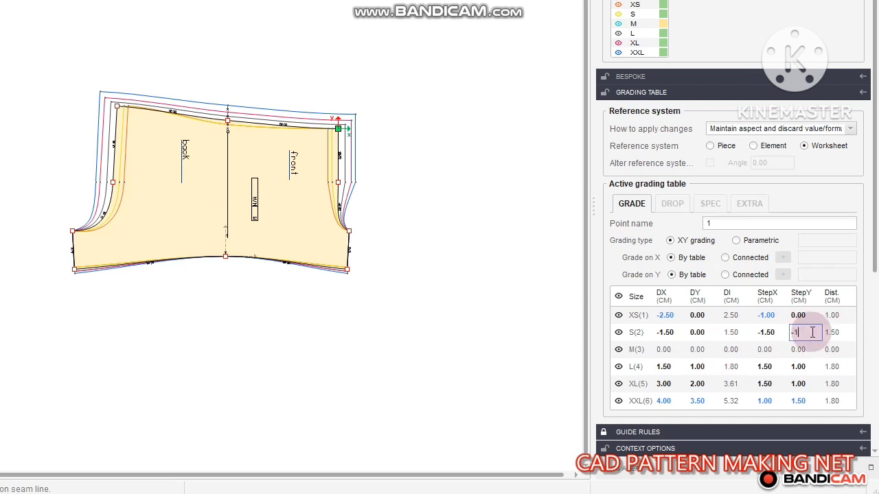
pyautogui.press('Return')
pyautogui.click(603, 292)
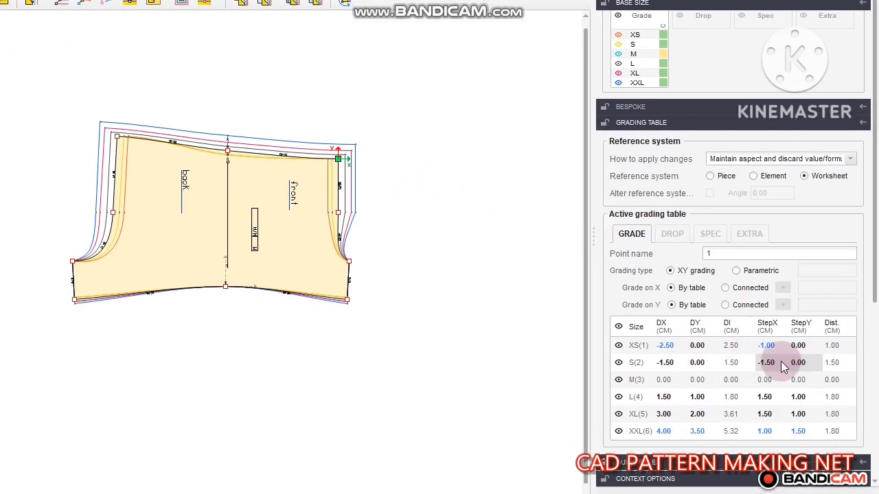
pyautogui.doubleClick(781, 363)
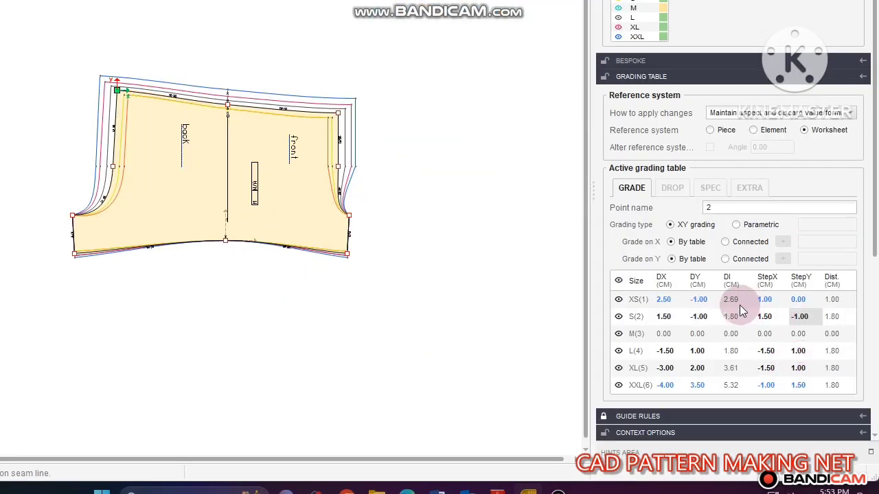
# Clear the selection, zoom in and select the front leg opening point.
pyautogui.click(299, 189)
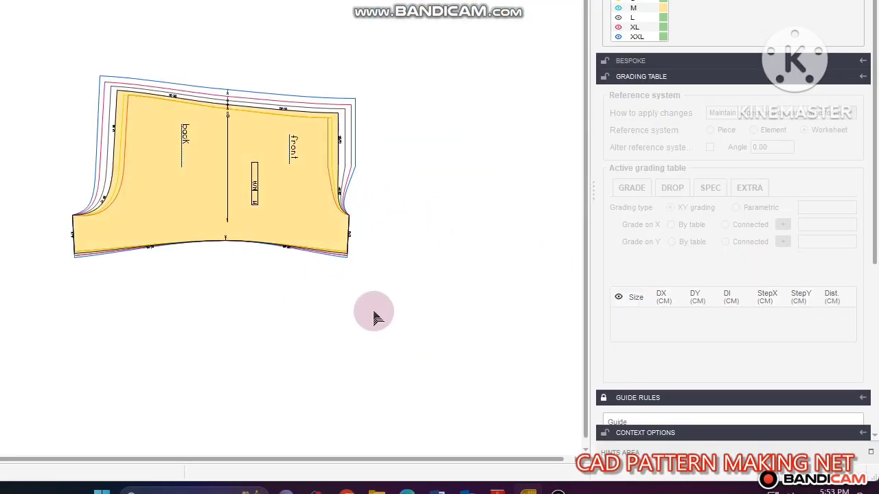
pyautogui.scroll(1, 291, 176)
pyautogui.scroll(1, 290, 180)
pyautogui.click(369, 229)
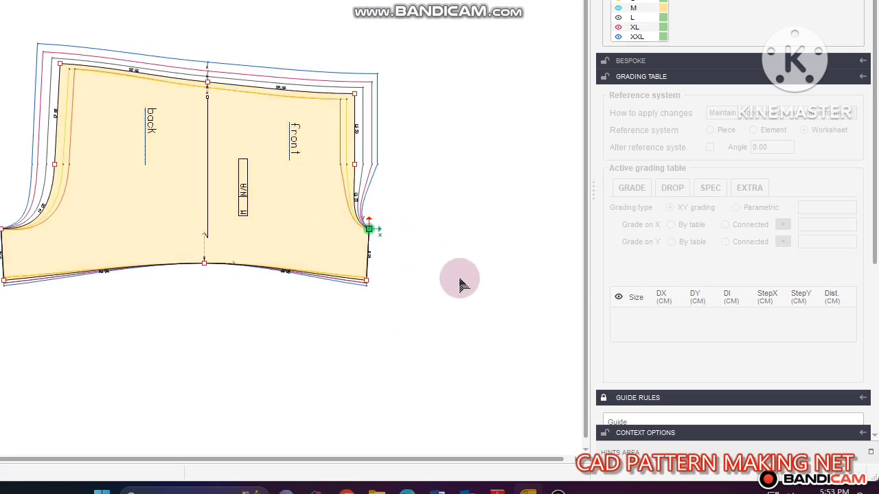
pyautogui.click(497, 478)
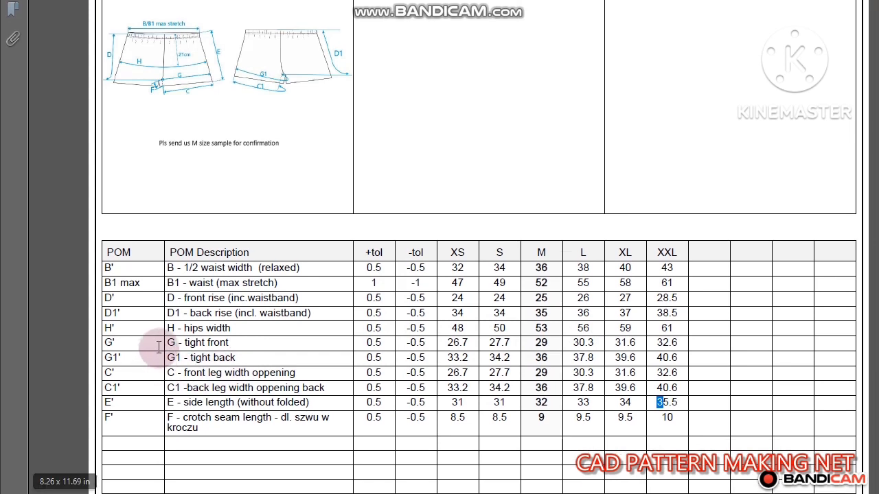
# Read the G tight front row in the spec sheet, from 26.7 at XS to 32.6 at XXL.
pyautogui.moveTo(167, 342); pyautogui.dragTo(209, 345)
pyautogui.moveTo(447, 344); pyautogui.dragTo(469, 345)
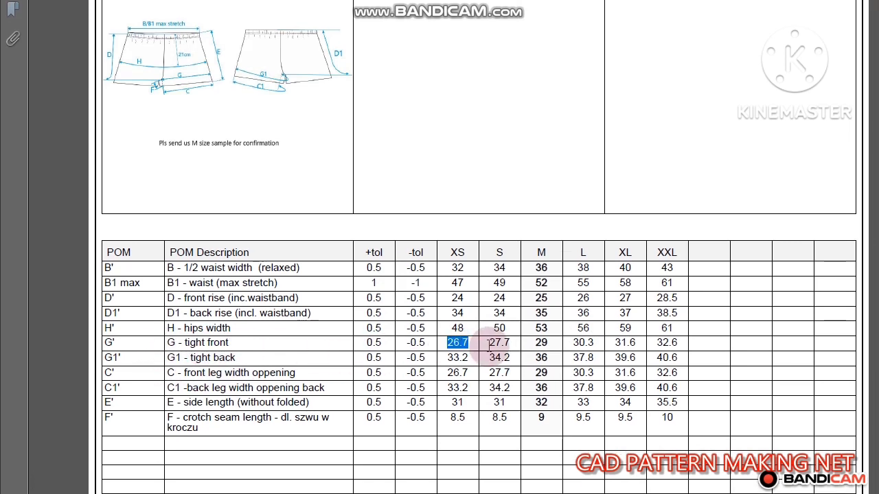
pyautogui.moveTo(535, 342); pyautogui.dragTo(636, 342)
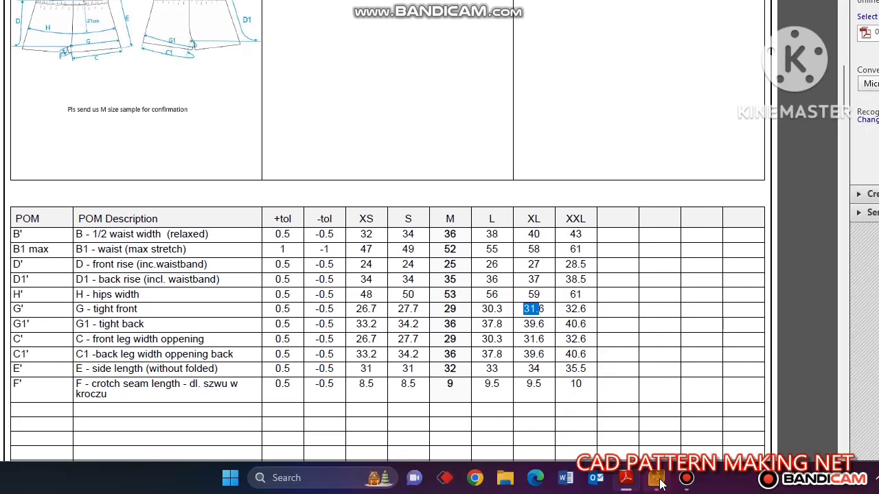
pyautogui.moveTo(656, 478)
pyautogui.click(646, 440)
pyautogui.write('1.3')
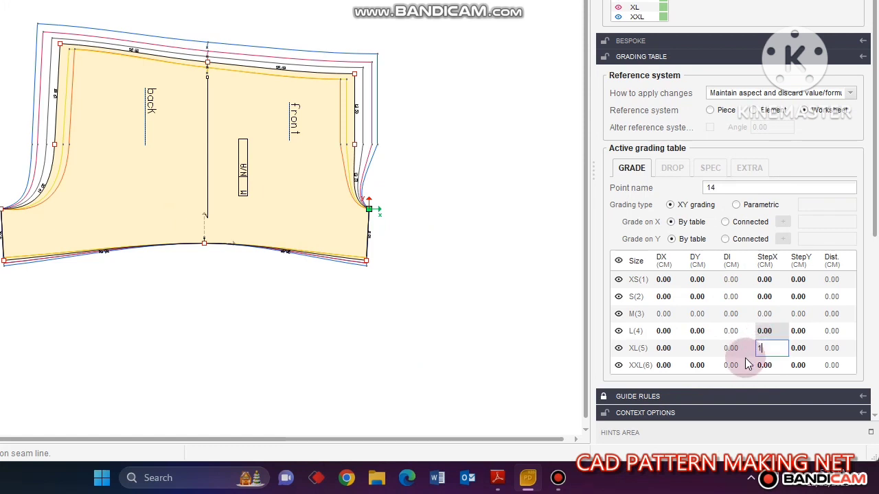
# Set the front leg point's X steps: 1.3 for XL, 1 for XXL, -1.3 for S, -1 for XS.
pyautogui.press('Return')
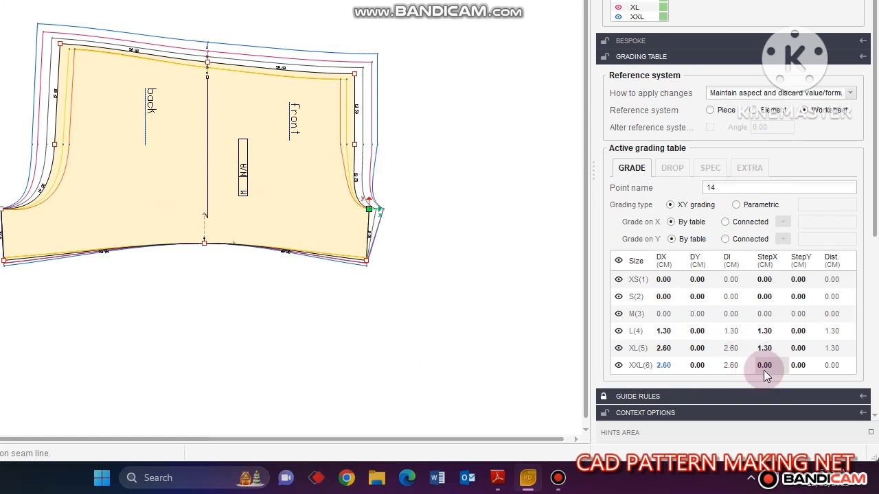
pyautogui.write('1')
pyautogui.press('Return')
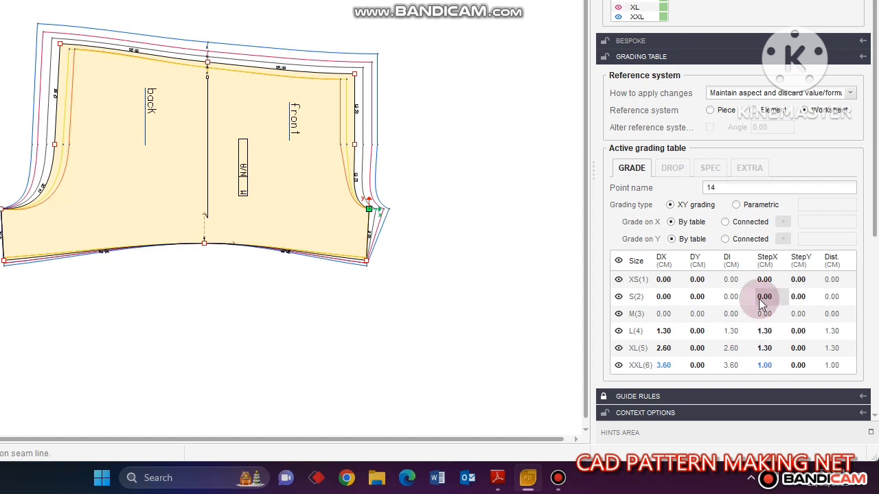
pyautogui.write('1.3')
pyautogui.press('Return')
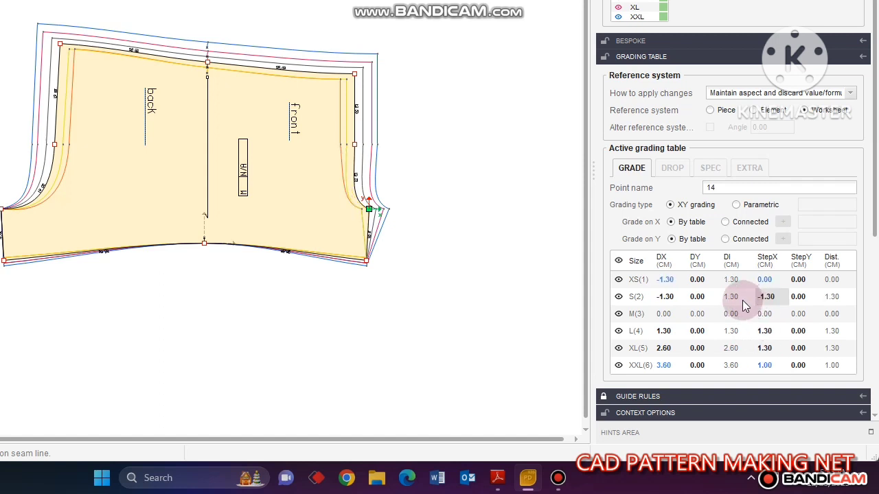
pyautogui.click(767, 284)
pyautogui.write('-1')
pyautogui.press('Return')
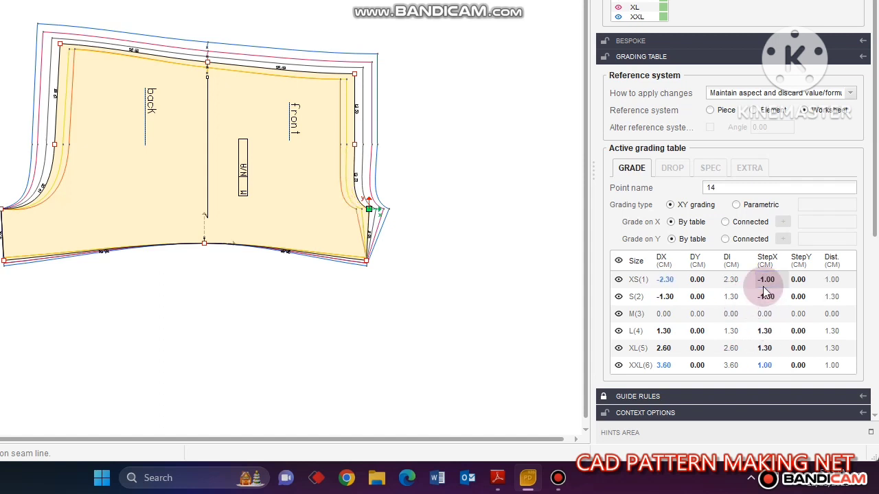
# Select the back leg opening point and give it X steps of -1.3 for L–XL, adjusting XXL, S and XS.
pyautogui.click(476, 212)
pyautogui.moveTo(203, 174); pyautogui.dragTo(288, 233)
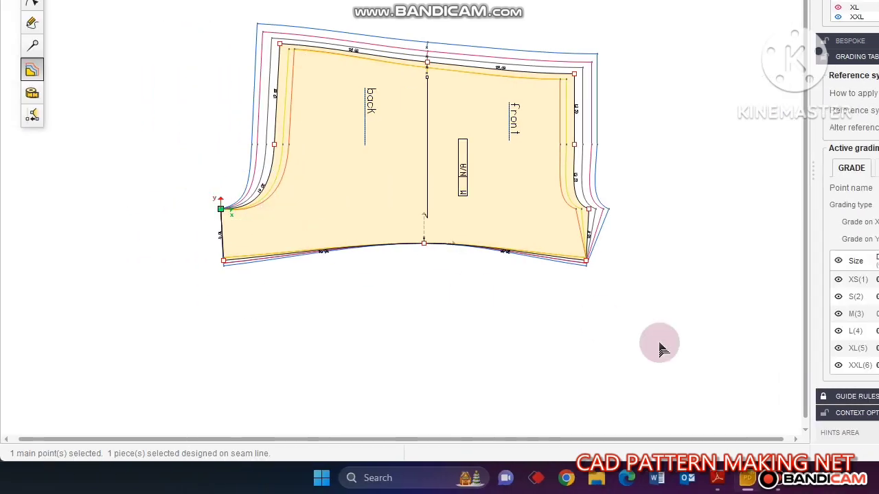
pyautogui.click(766, 340)
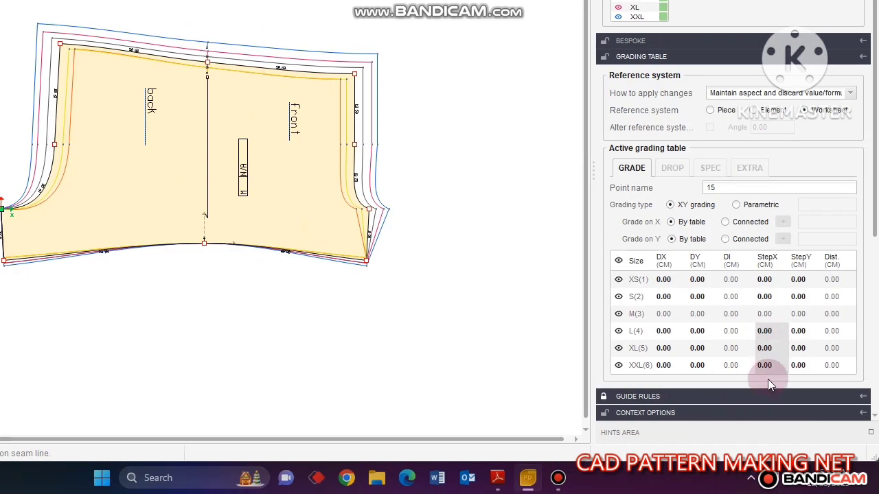
pyautogui.write('3')
pyautogui.press('Return')
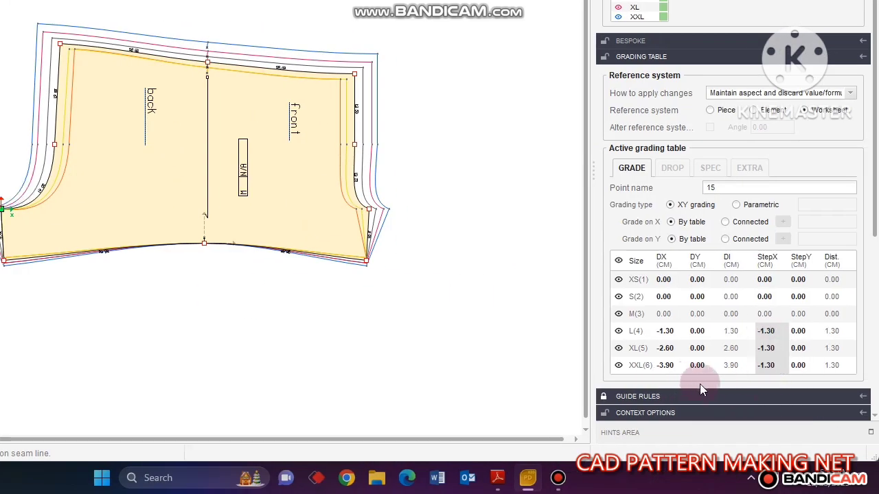
pyautogui.click(771, 368)
pyautogui.write('-1')
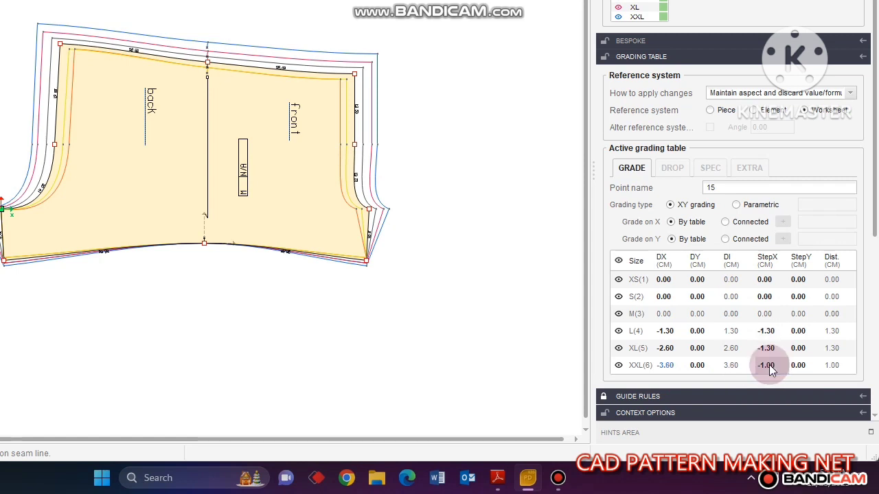
pyautogui.click(764, 297)
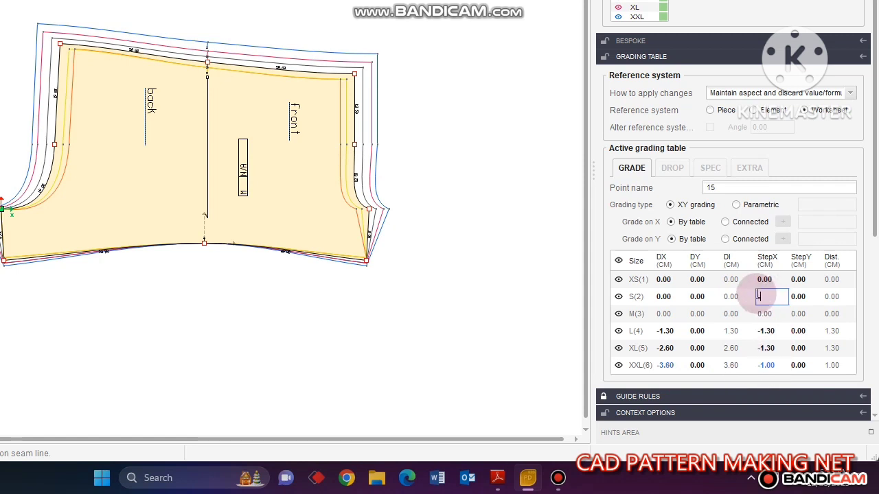
pyautogui.write('1.3')
pyautogui.click(772, 281)
pyautogui.write('1')
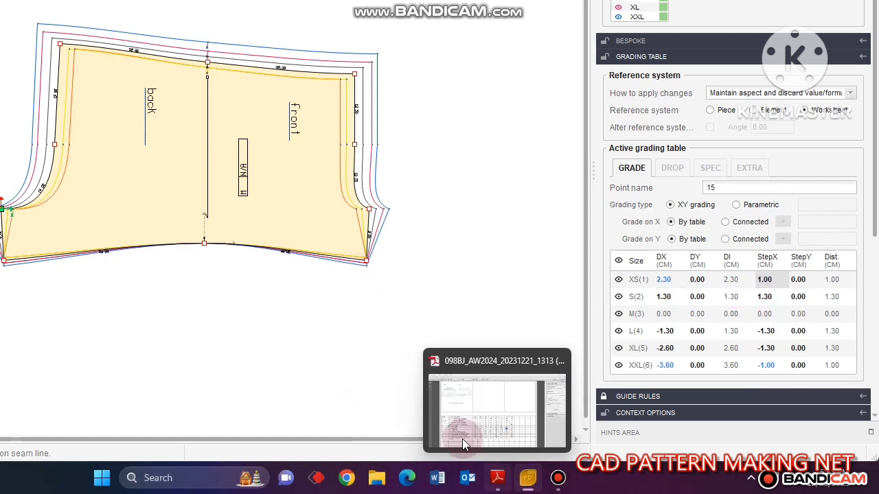
pyautogui.click(366, 260)
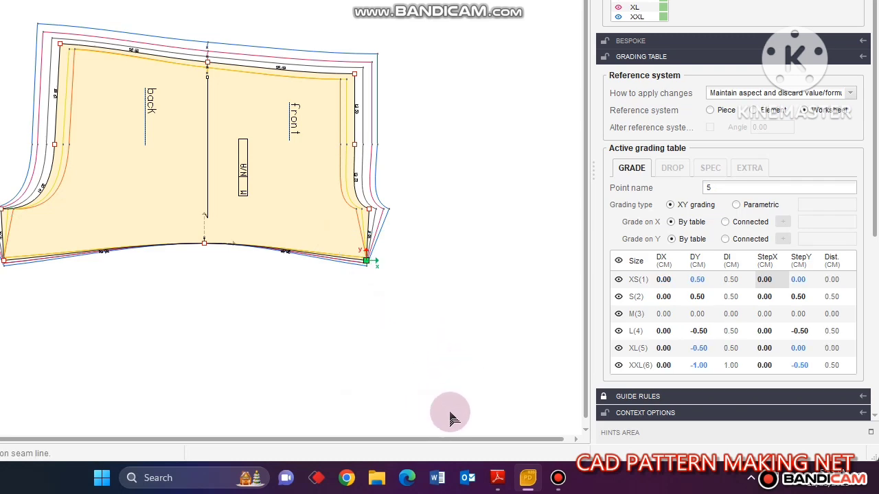
# Read the spec sheet's front leg opening values for L, XL and XXL: 30.3, 31.6 and 32.6.
pyautogui.click(498, 485)
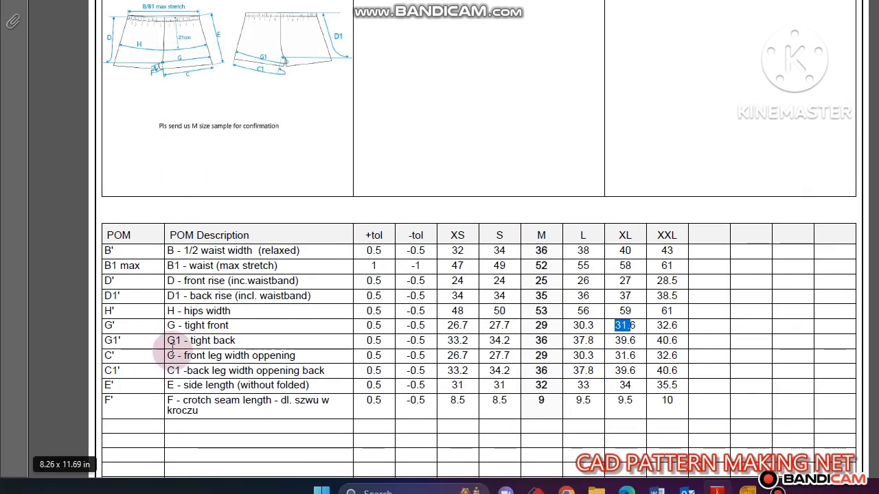
pyautogui.moveTo(176, 355); pyautogui.dragTo(250, 356)
pyautogui.moveTo(453, 349); pyautogui.dragTo(665, 343)
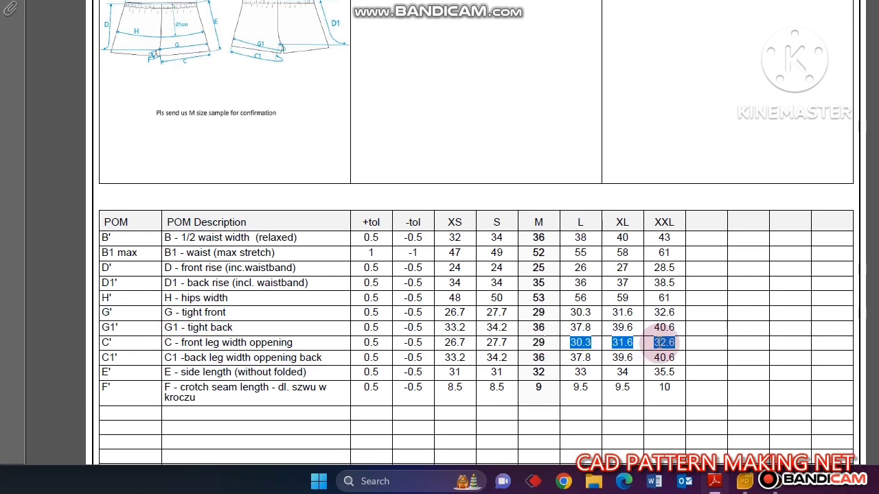
pyautogui.click(659, 477)
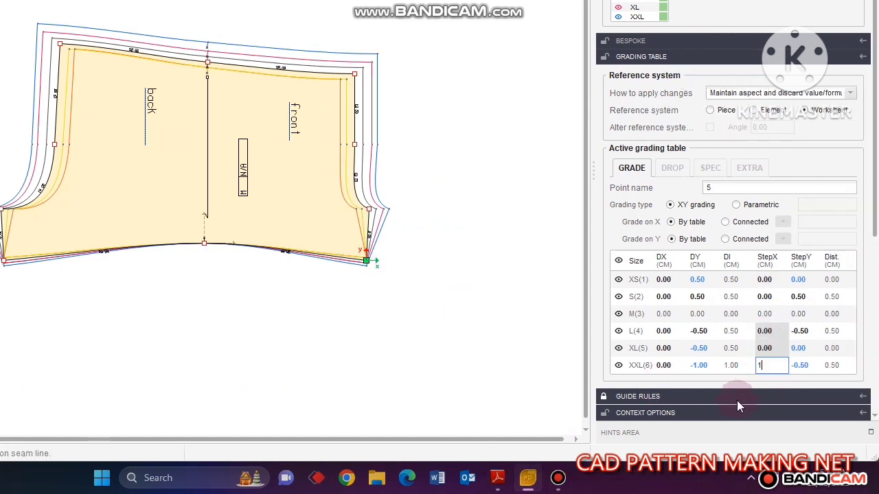
# Give hem point 5 an X step of 1.3 for L through XXL, then adjust the XXL and S steps.
pyautogui.write('1.3')
pyautogui.press('Return')
pyautogui.click(755, 372)
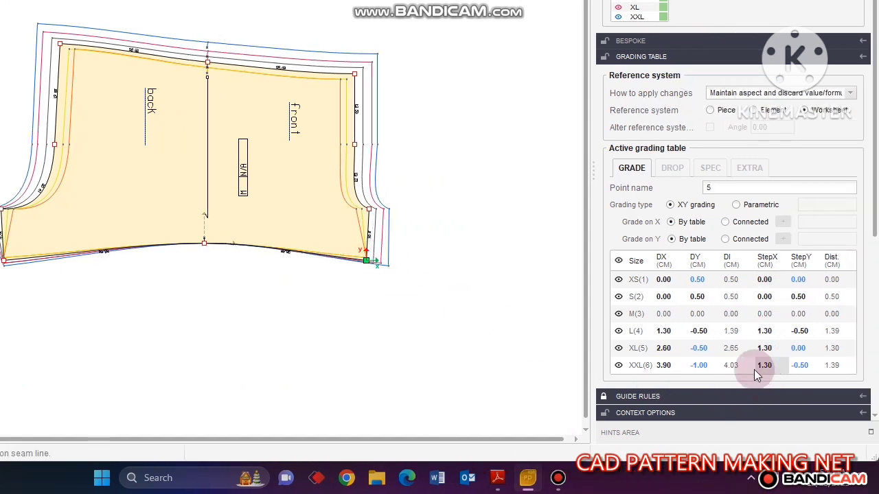
pyautogui.click(768, 300)
pyautogui.write('-1')
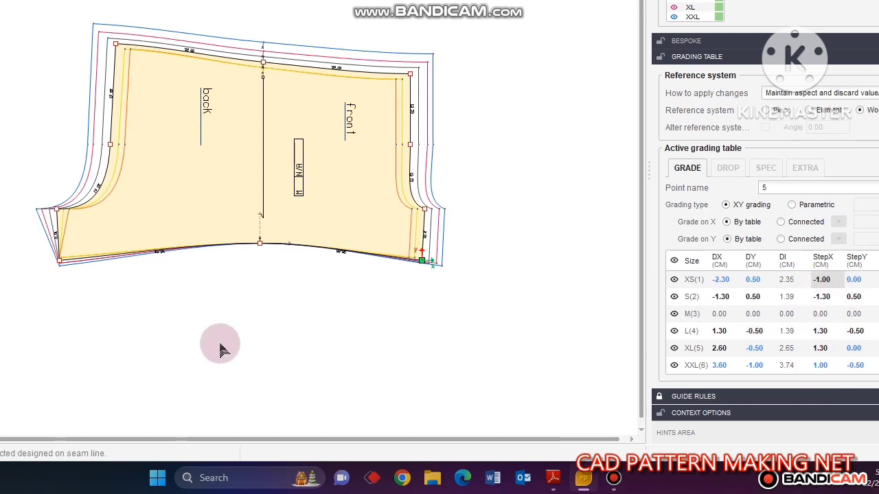
# Grade hem point 6 in X to -1.30 at L, -2.60 at XL and -3.60 at XXL, adjusting XS.
pyautogui.click(4, 260)
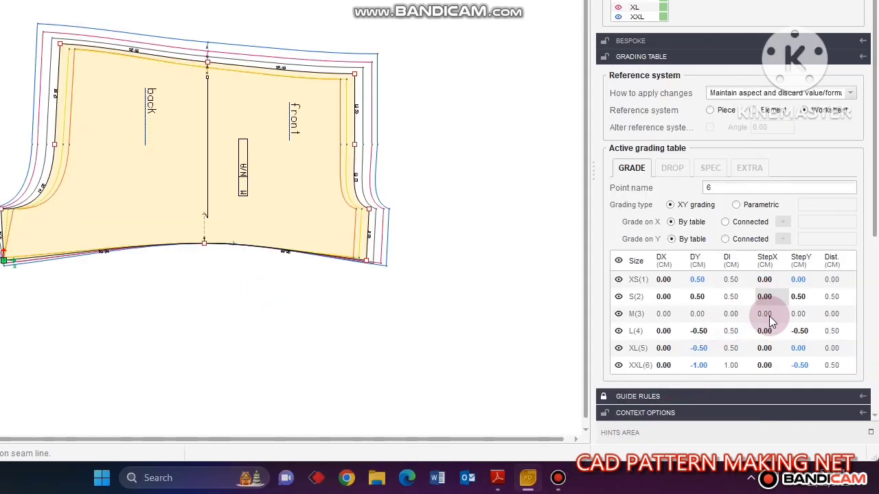
pyautogui.moveTo(765, 299); pyautogui.dragTo(768, 359)
pyautogui.write('-1.3')
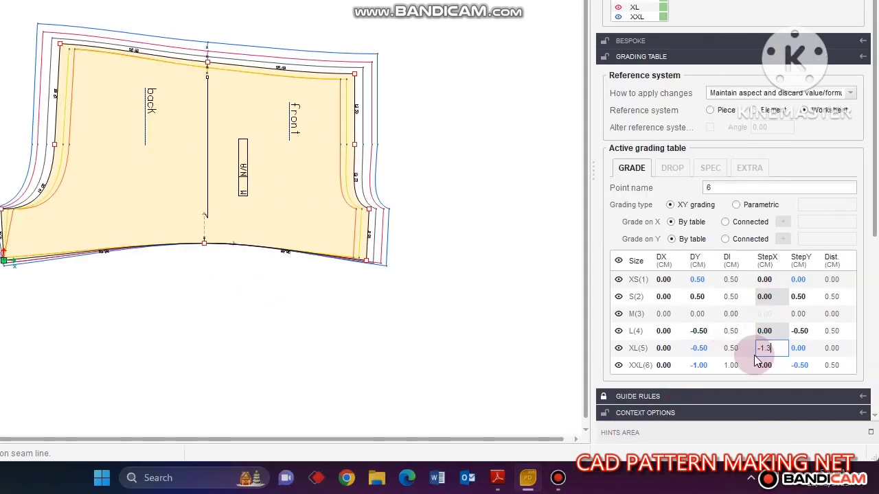
pyautogui.press('Return')
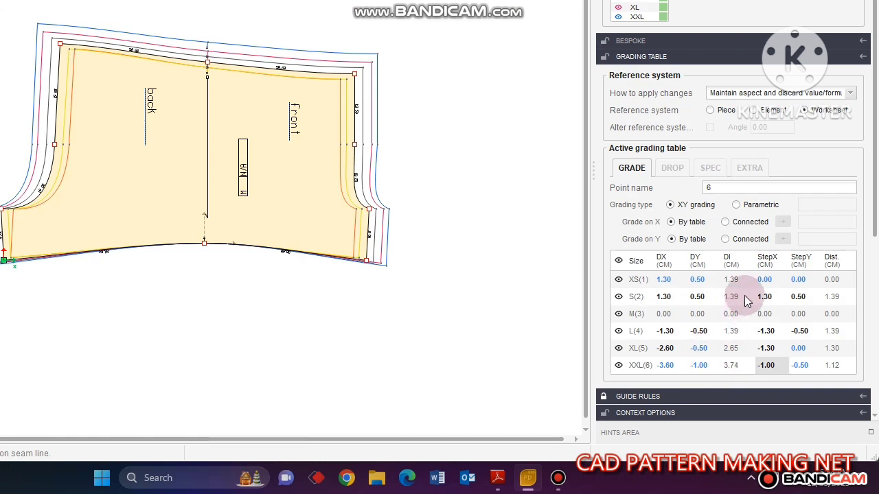
pyautogui.press('Up')
pyautogui.press('Up')
pyautogui.press('Up')
pyautogui.write('-')
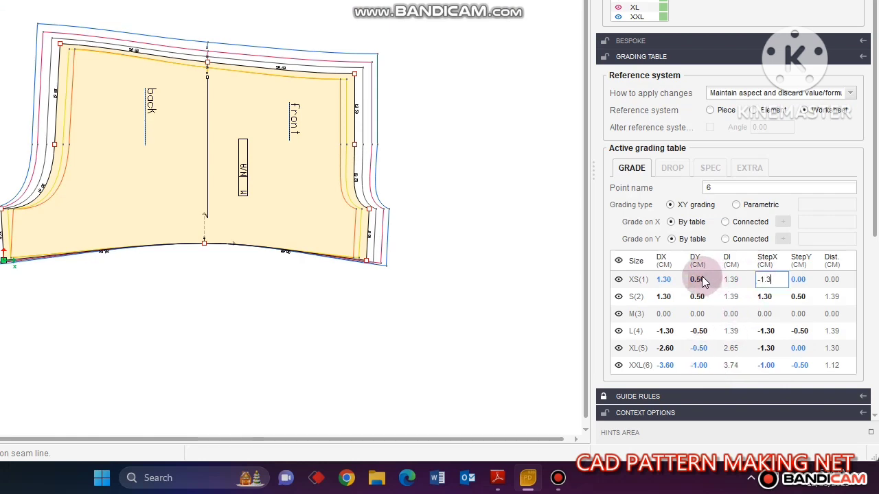
pyautogui.press('Return')
pyautogui.click(222, 154)
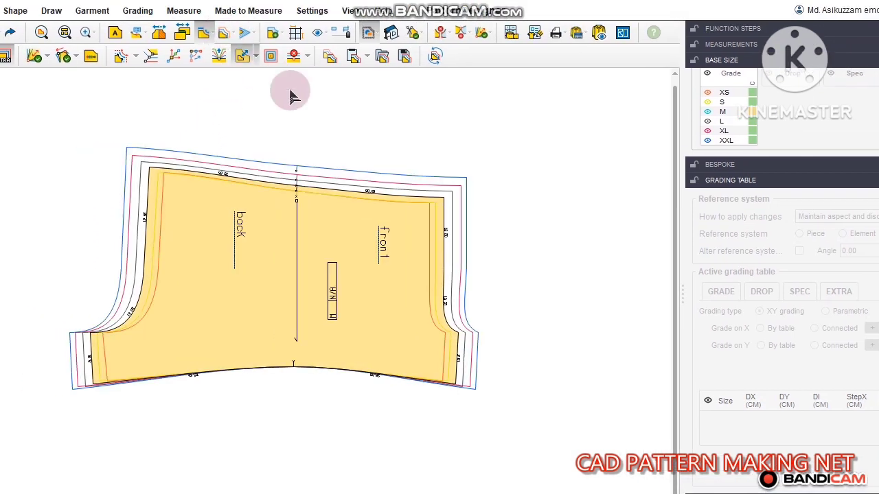
# Make XXL the base size and reshape the front side curve, shortening it to 12.22.
pyautogui.click(663, 122)
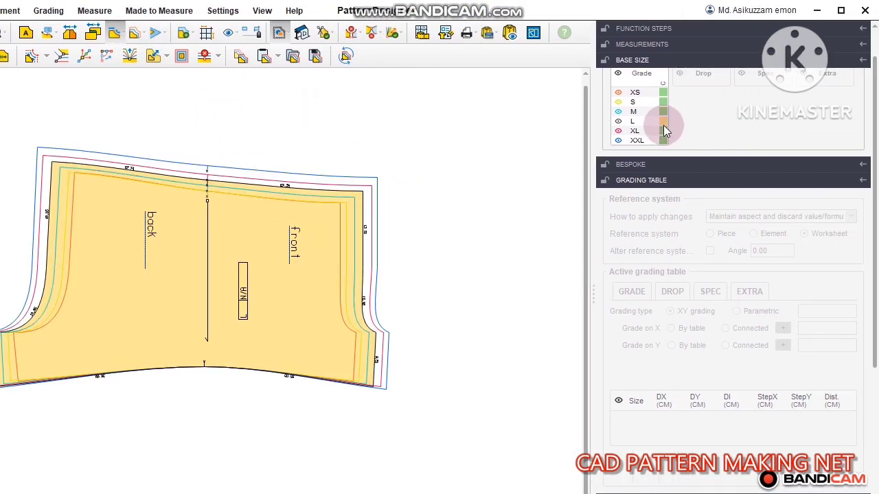
pyautogui.click(664, 139)
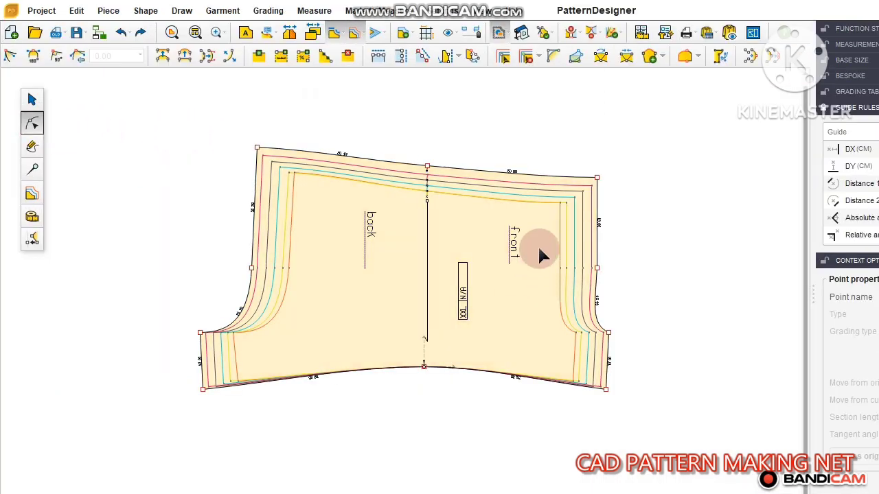
pyautogui.click(596, 264)
pyautogui.scroll(3, 598, 320)
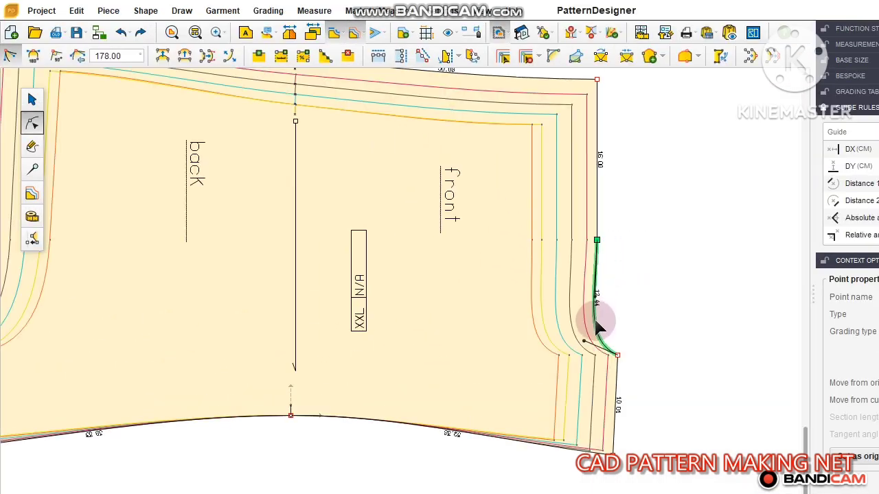
pyautogui.scroll(3, 592, 352)
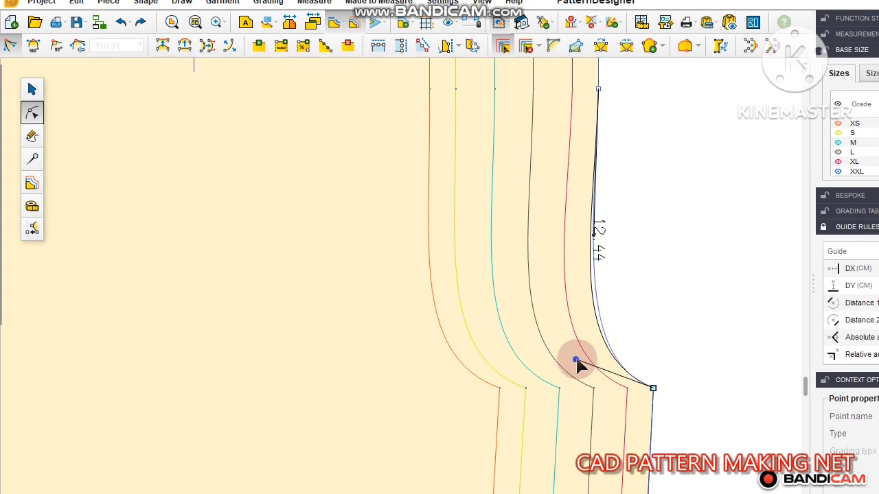
pyautogui.moveTo(577, 364); pyautogui.dragTo(588, 363)
pyautogui.scroll(-3, 500, 284)
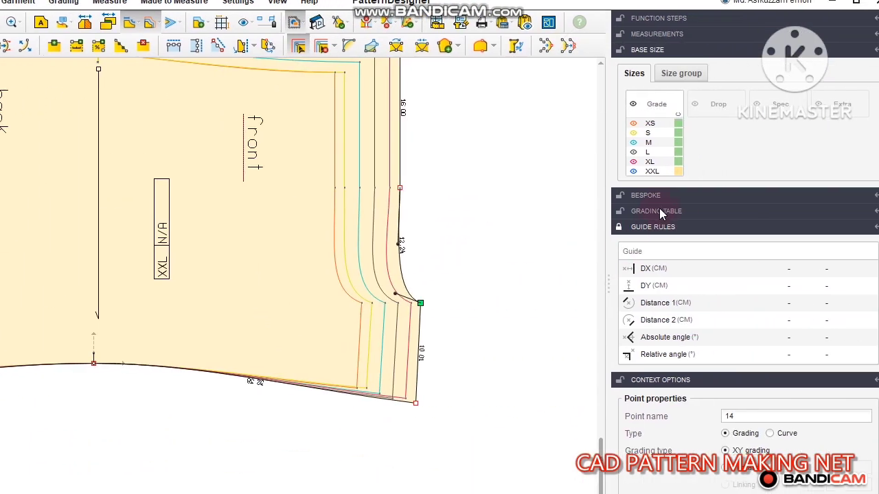
pyautogui.scroll(2, 392, 233)
pyautogui.scroll(2, 390, 247)
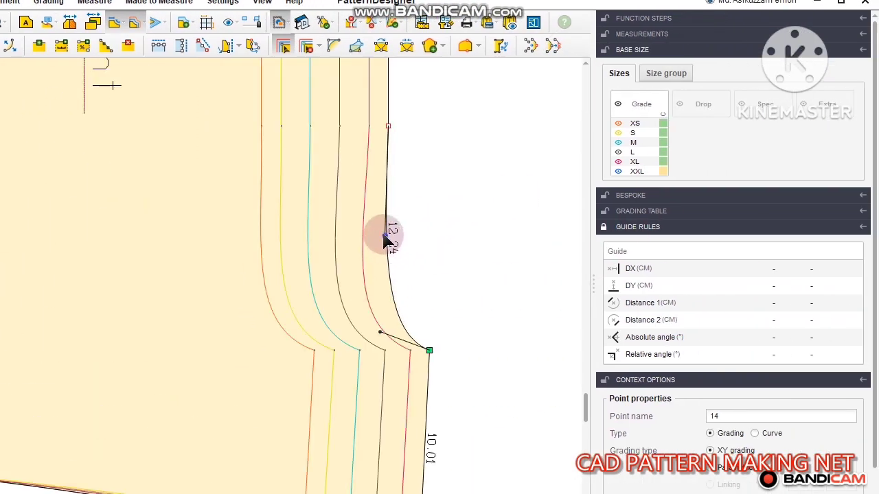
pyautogui.moveTo(386, 237); pyautogui.dragTo(392, 240)
pyautogui.scroll(-2, 410, 245)
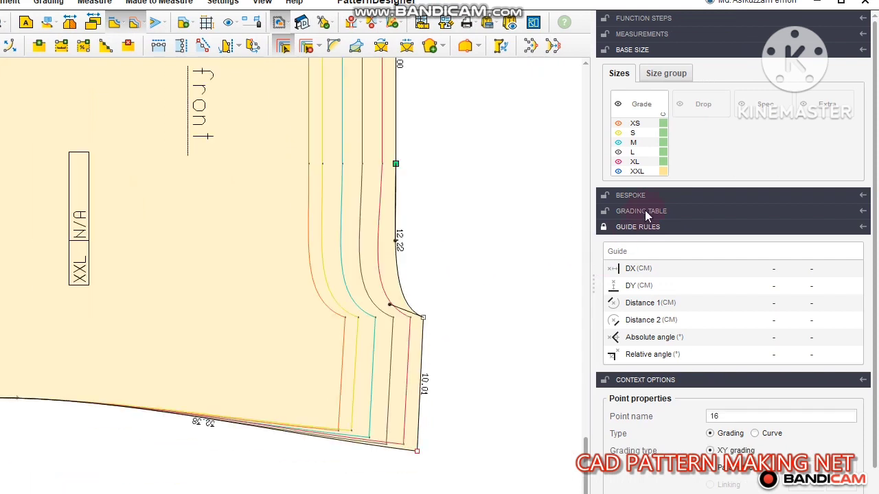
# Make XL the base size and smooth its side curve near the corner.
pyautogui.click(663, 163)
pyautogui.scroll(2, 366, 318)
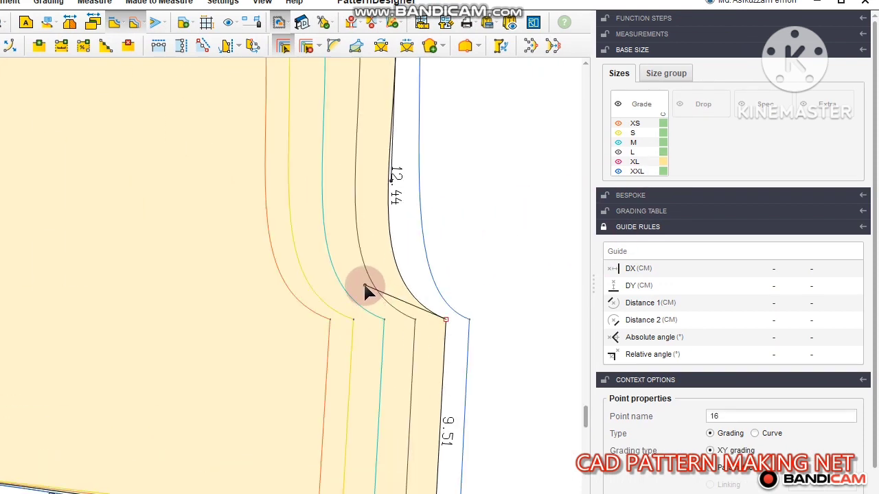
pyautogui.moveTo(365, 291); pyautogui.dragTo(387, 298)
pyautogui.scroll(2, 462, 233)
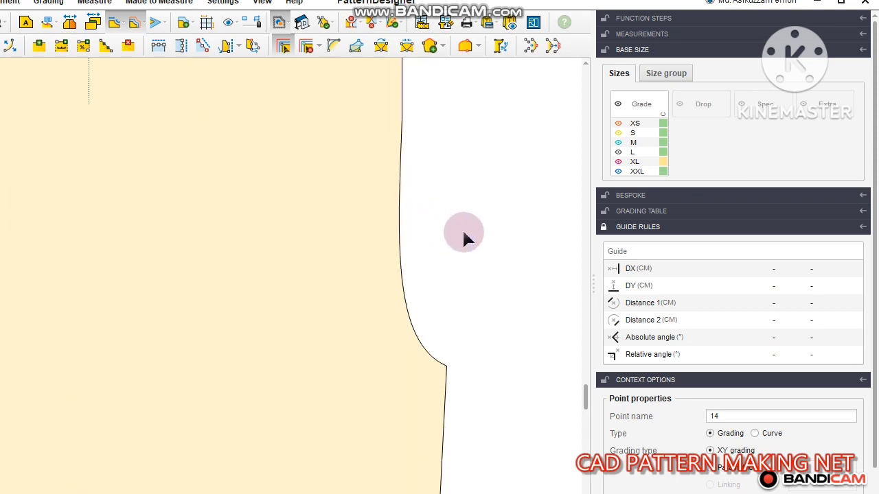
pyautogui.scroll(-2, 462, 233)
pyautogui.scroll(-2, 412, 265)
pyautogui.scroll(-1, 522, 287)
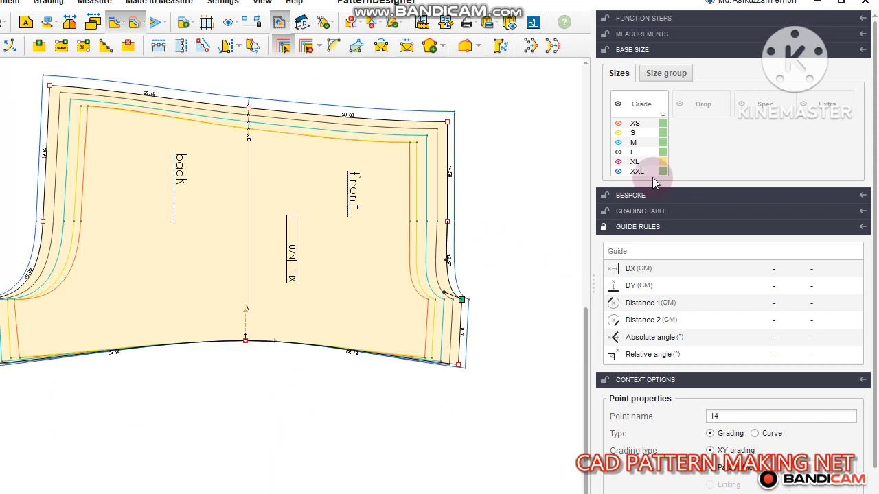
# Step the base size to XS and back to M, then zoom out to the whole pattern.
pyautogui.click(664, 143)
pyautogui.click(663, 133)
pyautogui.click(664, 123)
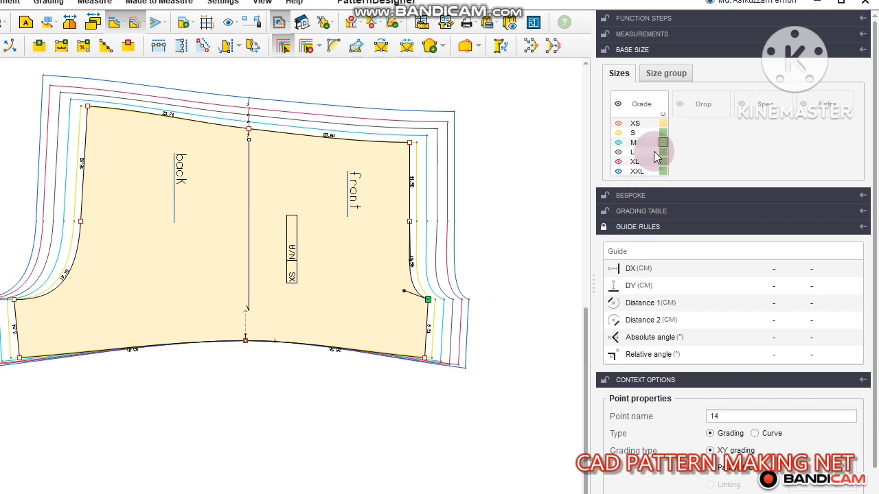
pyautogui.click(659, 144)
pyautogui.scroll(-2, 295, 223)
pyautogui.scroll(-2, 357, 261)
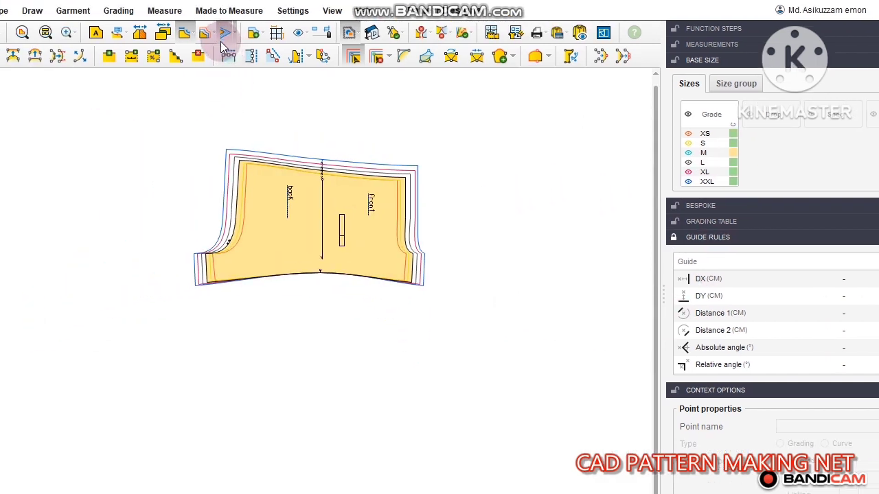
# Hide the graded size outlines and show the M piece plain, without seam lines or point markers.
pyautogui.click(237, 33)
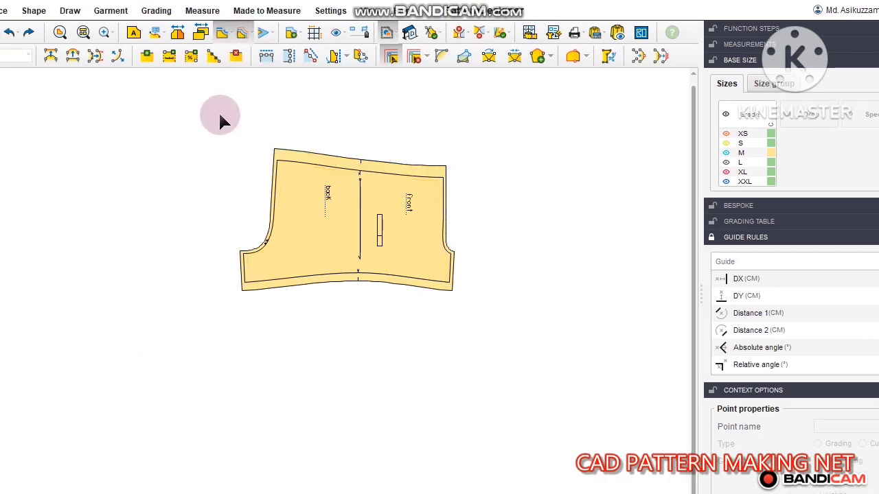
pyautogui.scroll(2, 323, 197)
pyautogui.click(242, 33)
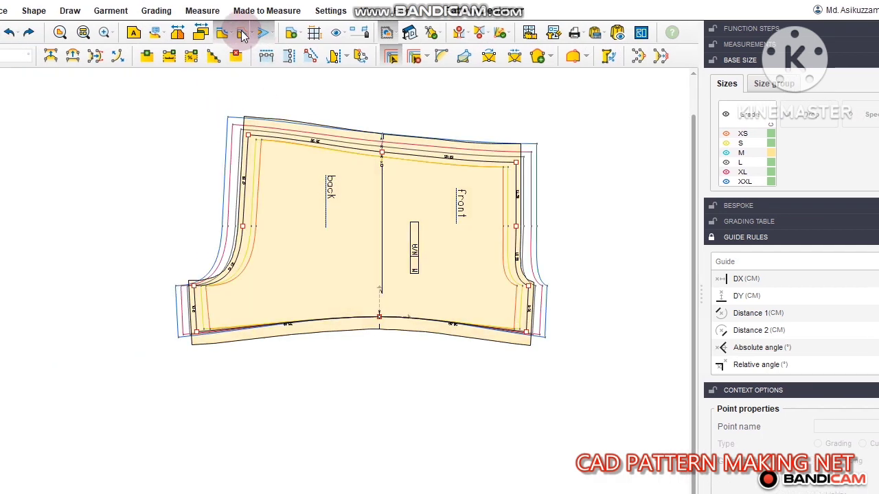
pyautogui.click(242, 33)
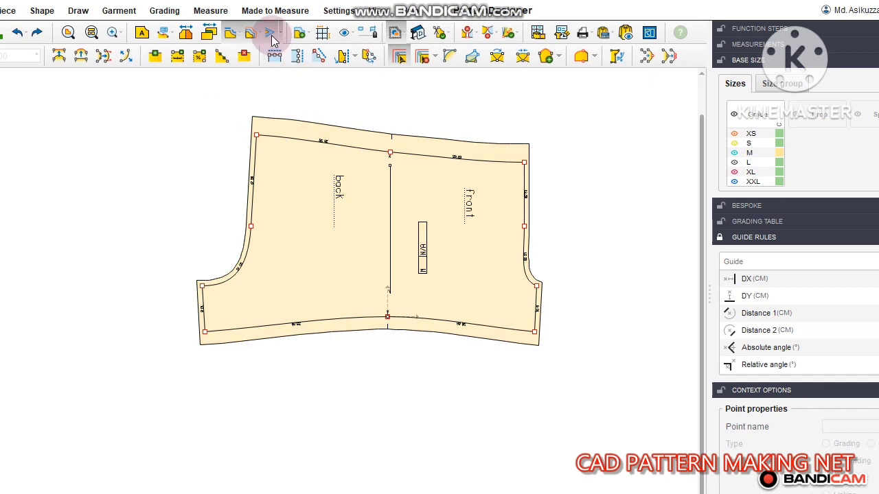
pyautogui.click(217, 114)
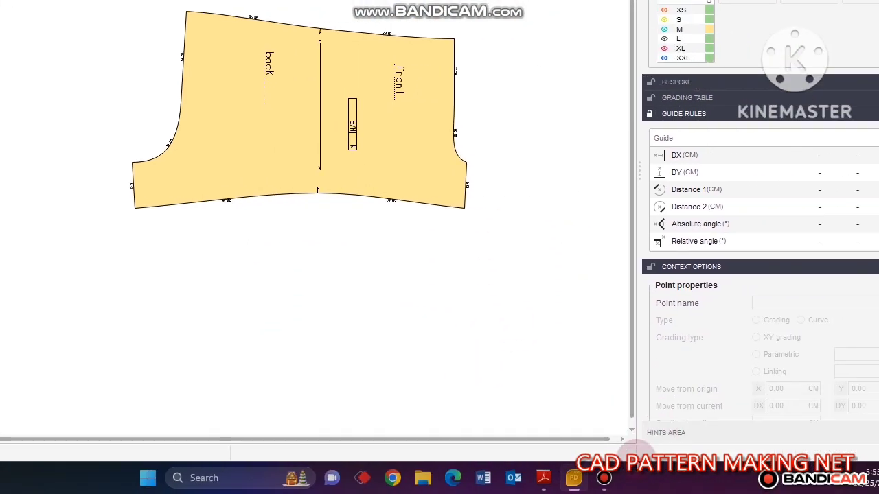
pyautogui.click(603, 479)
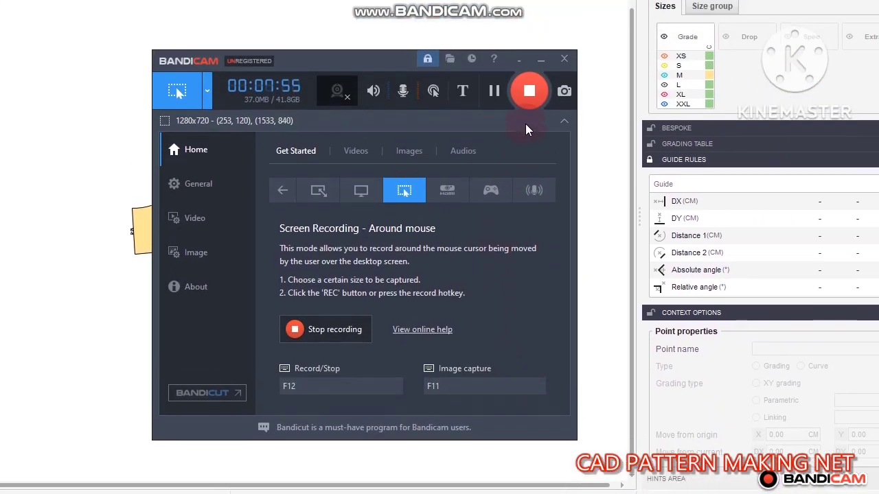